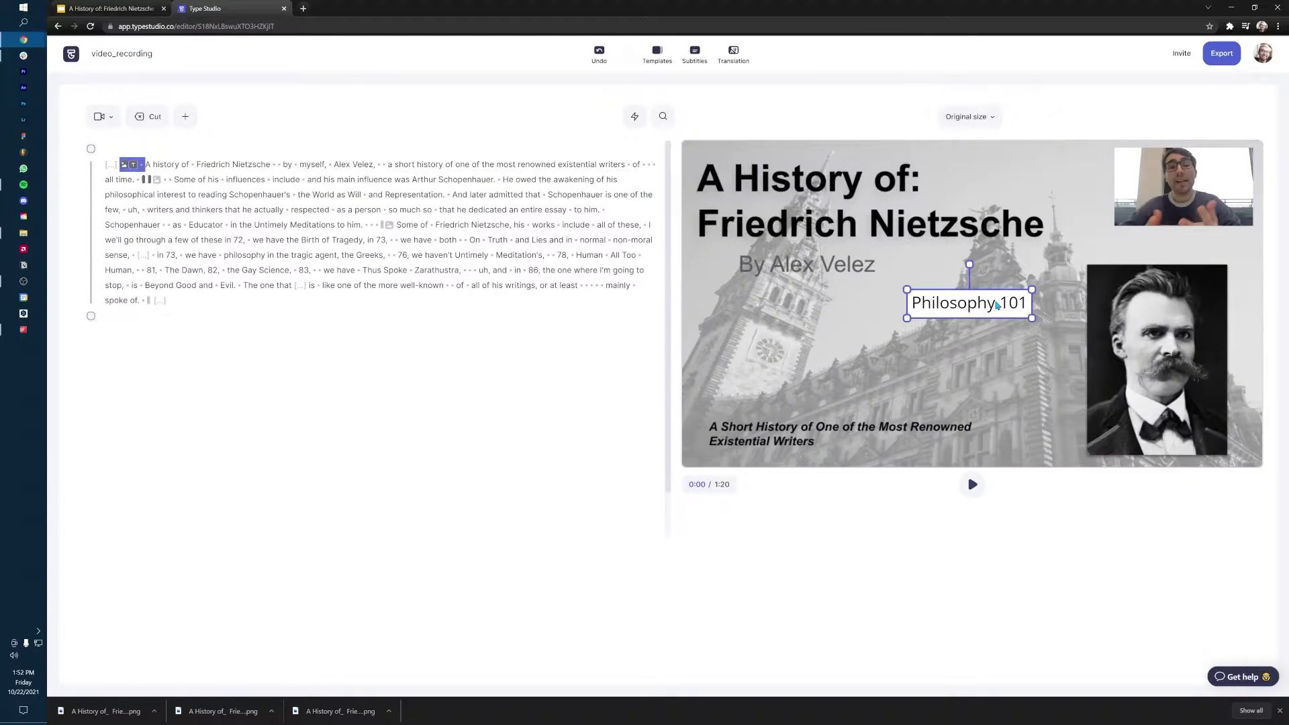
Step: Move the Philosophy 101 box left, add instructor and 10.22.2021 lines, and enable a background colour
drag(995, 305, 784, 310)
key(Return)
text(Prof. Darhman)
key(Return)
text(10.22.2021)
click(845, 95)
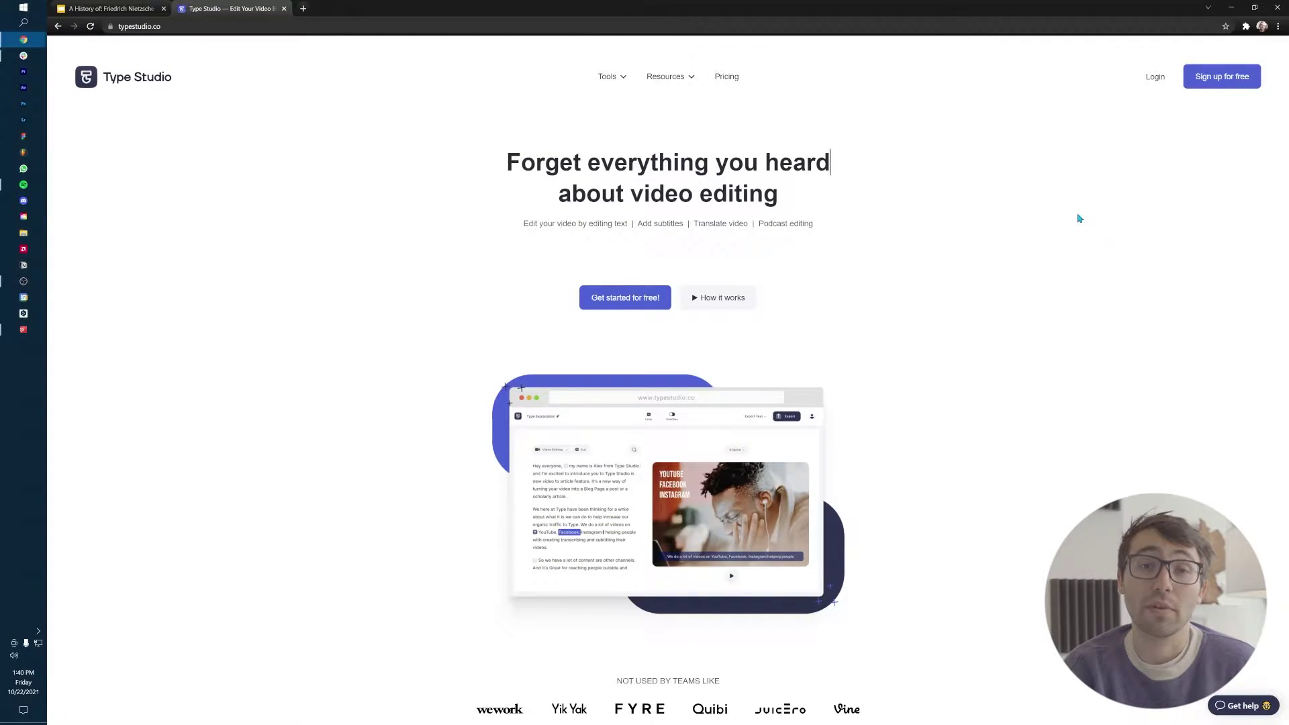
Step: Log in, record a new webcam video project, and confirm English as its spoken language
click(1154, 81)
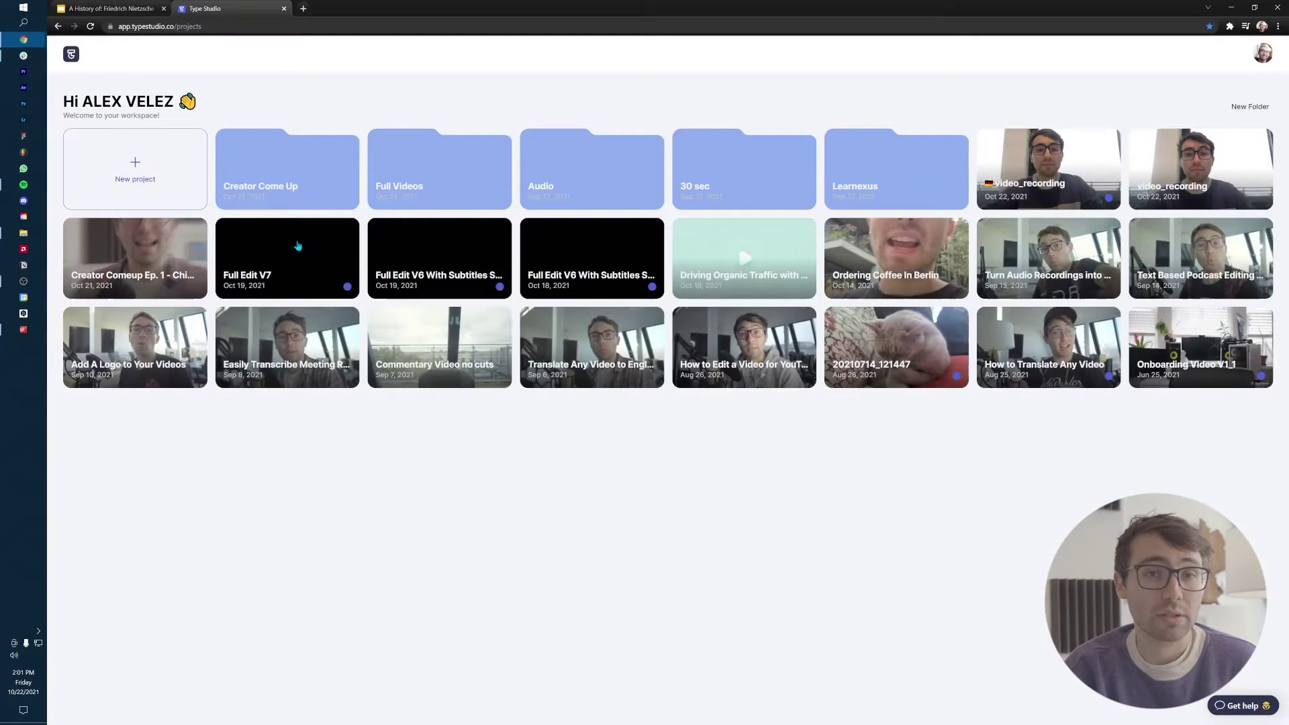
click(119, 149)
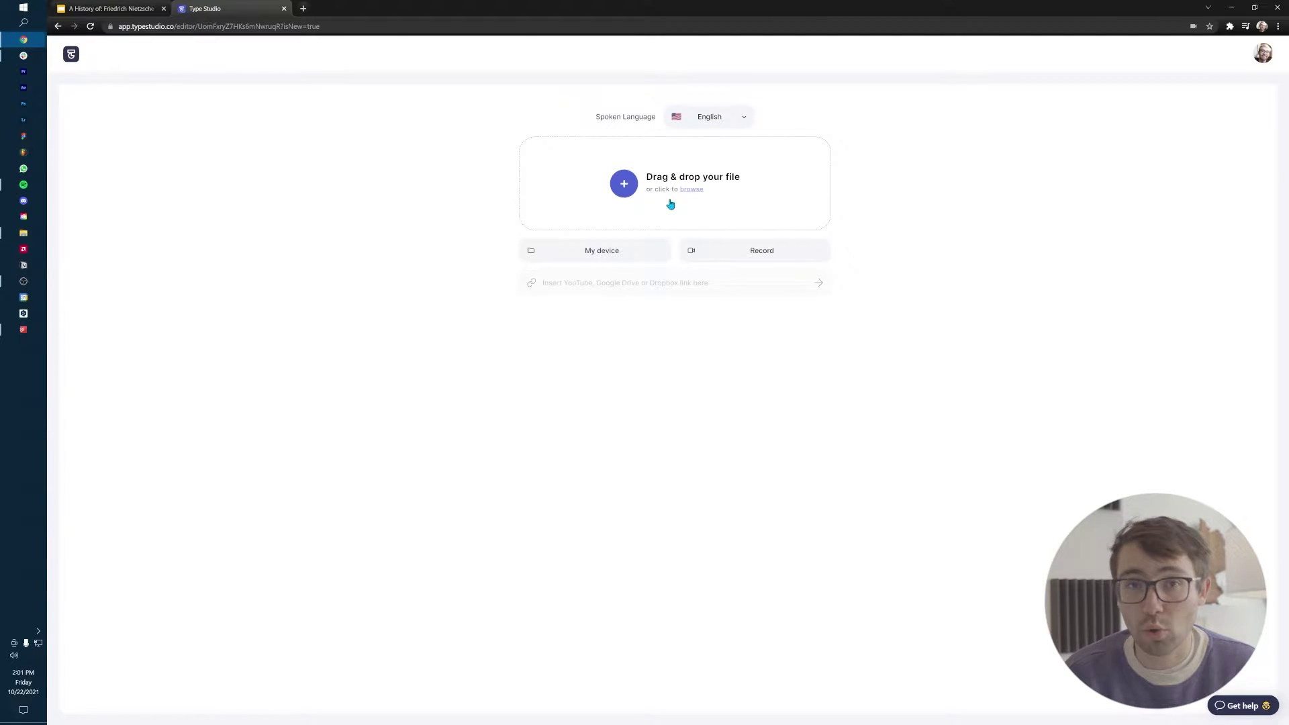
click(762, 261)
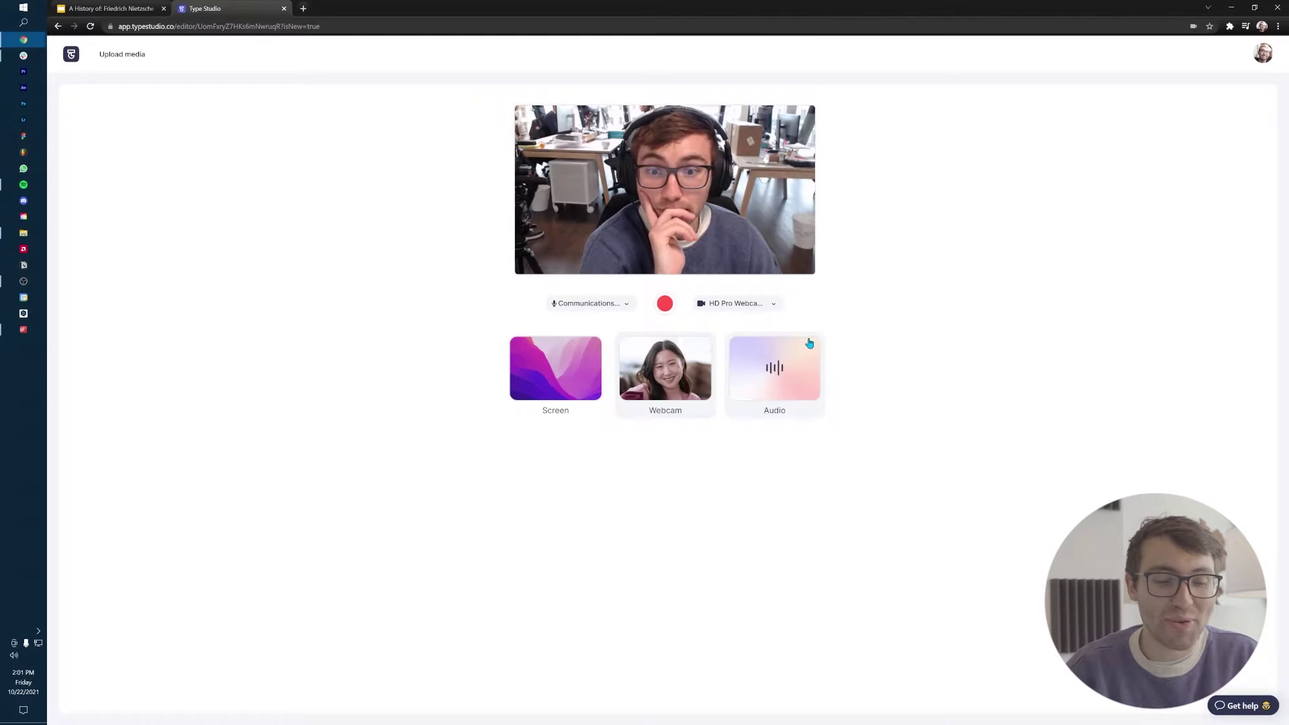
click(664, 305)
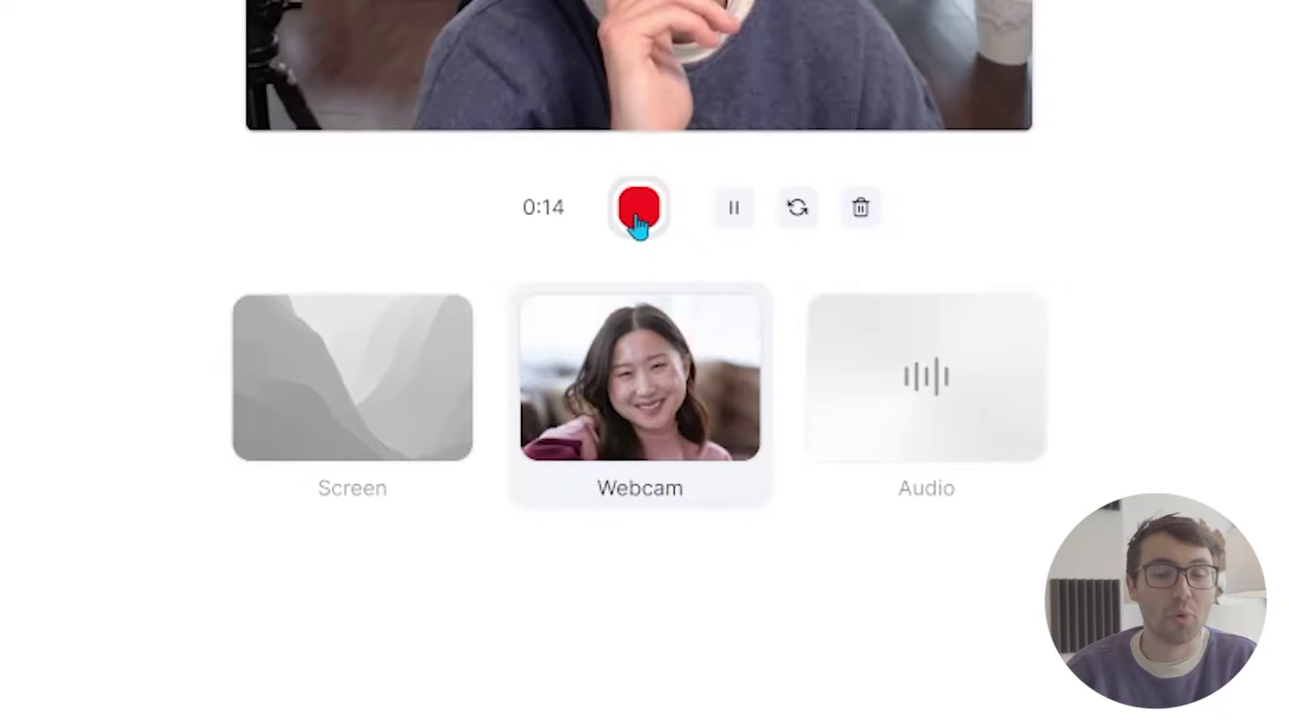
click(638, 216)
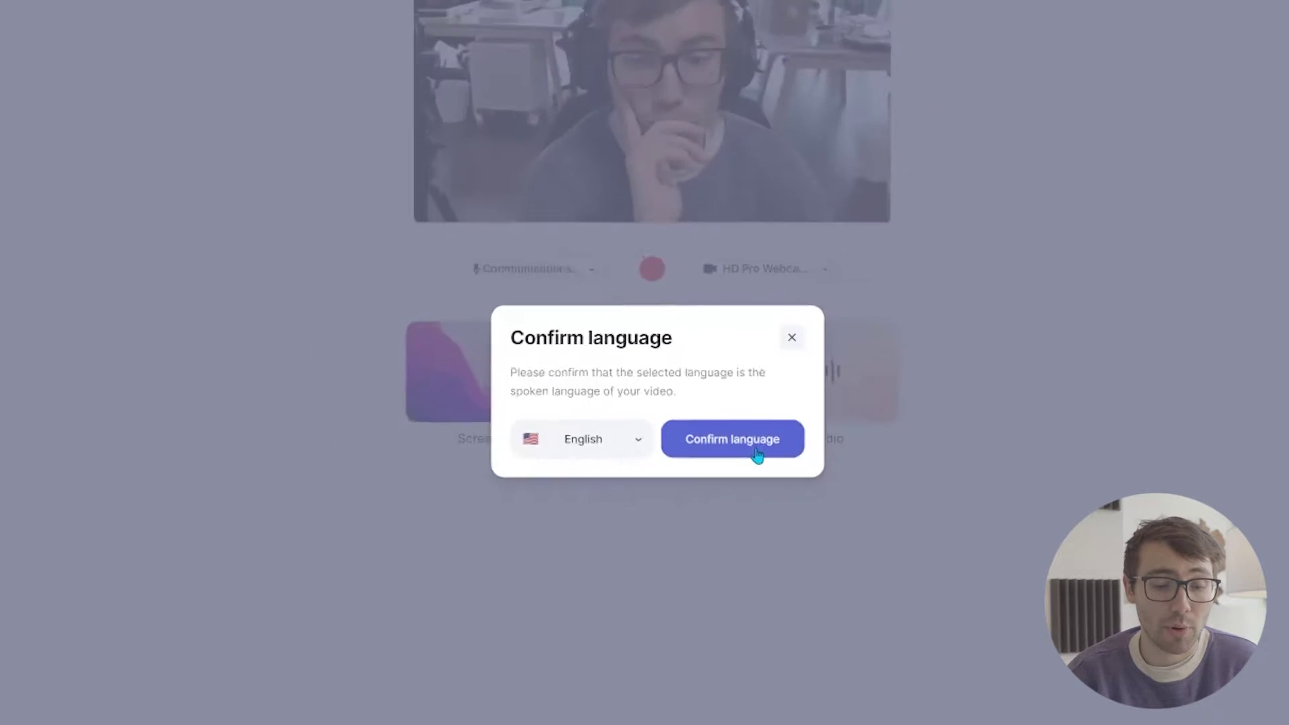
click(811, 513)
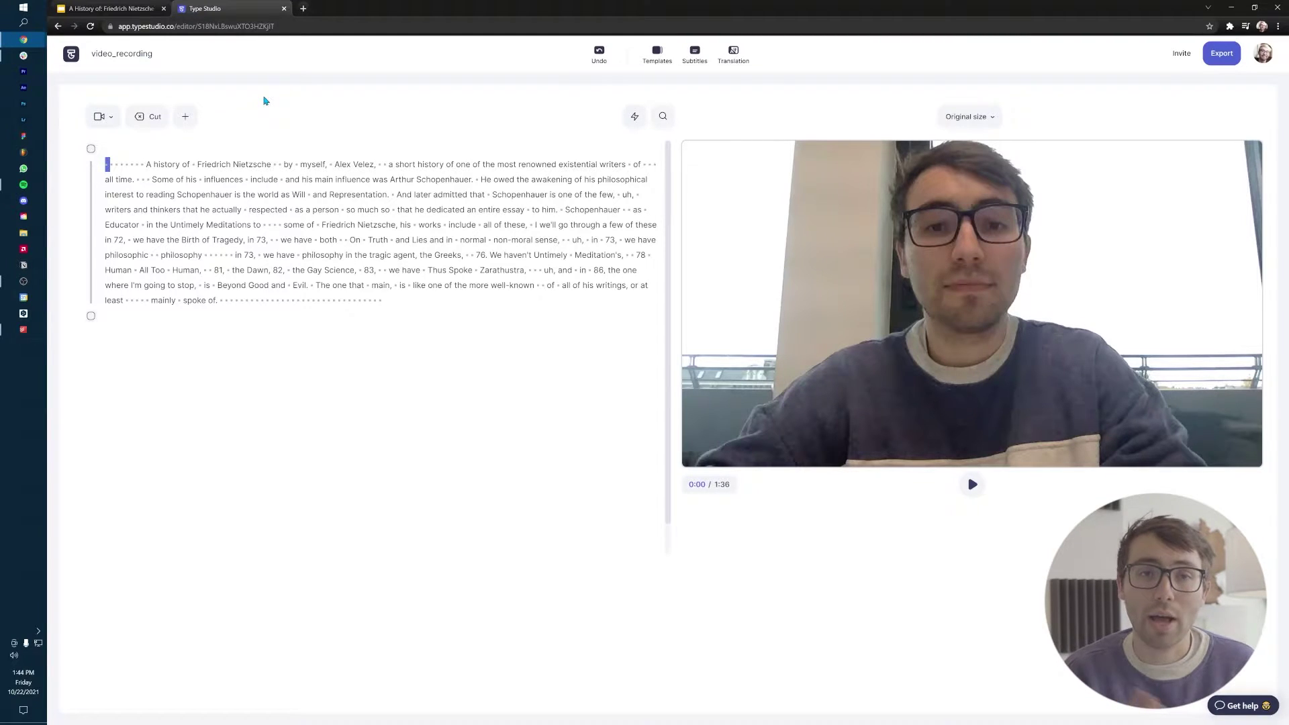
Step: After reviewing the transcript, switch to the Nietzsche presentation in Google Slides
click(111, 8)
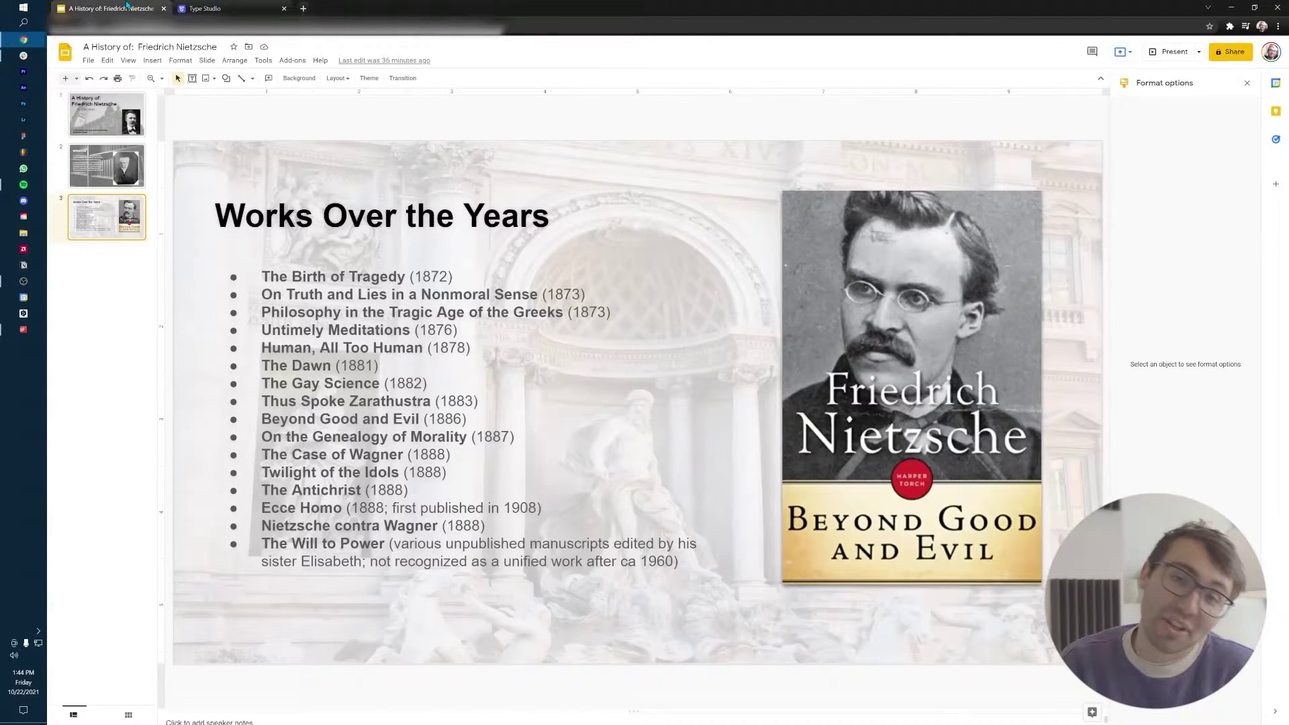
Step: Download the title and Influences slides as PNG images, and start the Works slide download
click(122, 104)
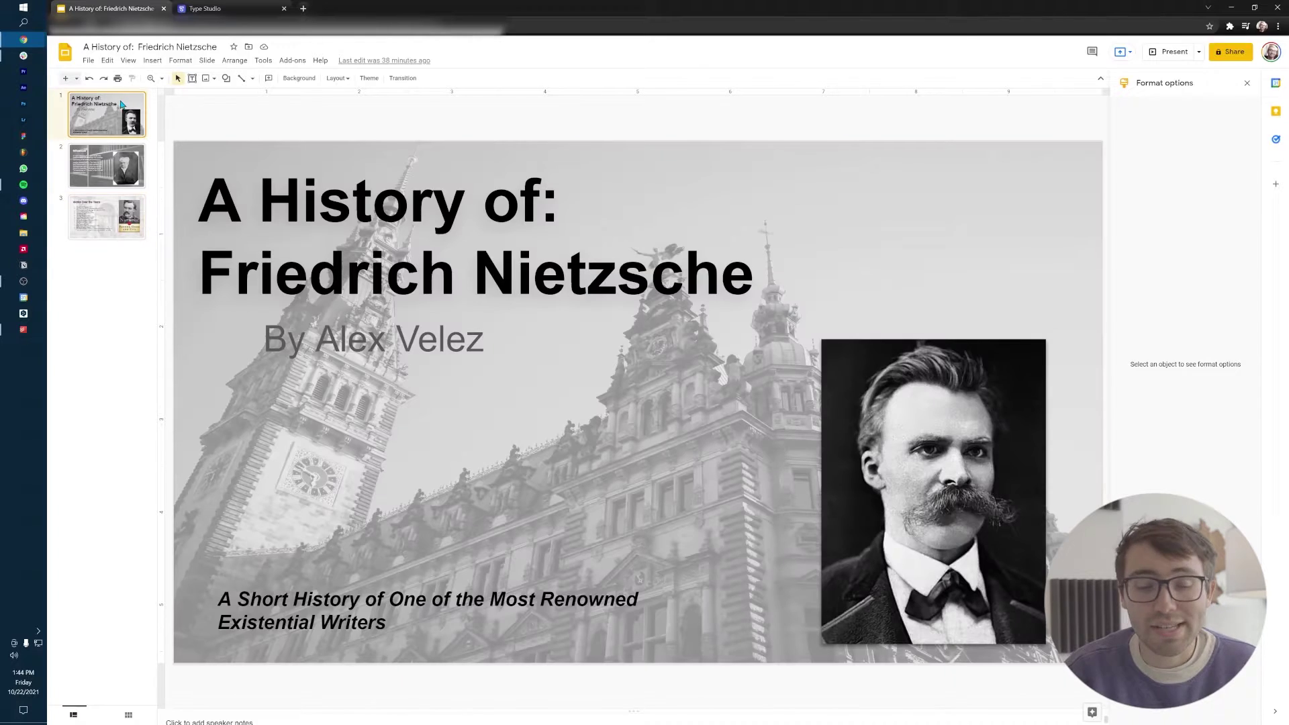
click(88, 61)
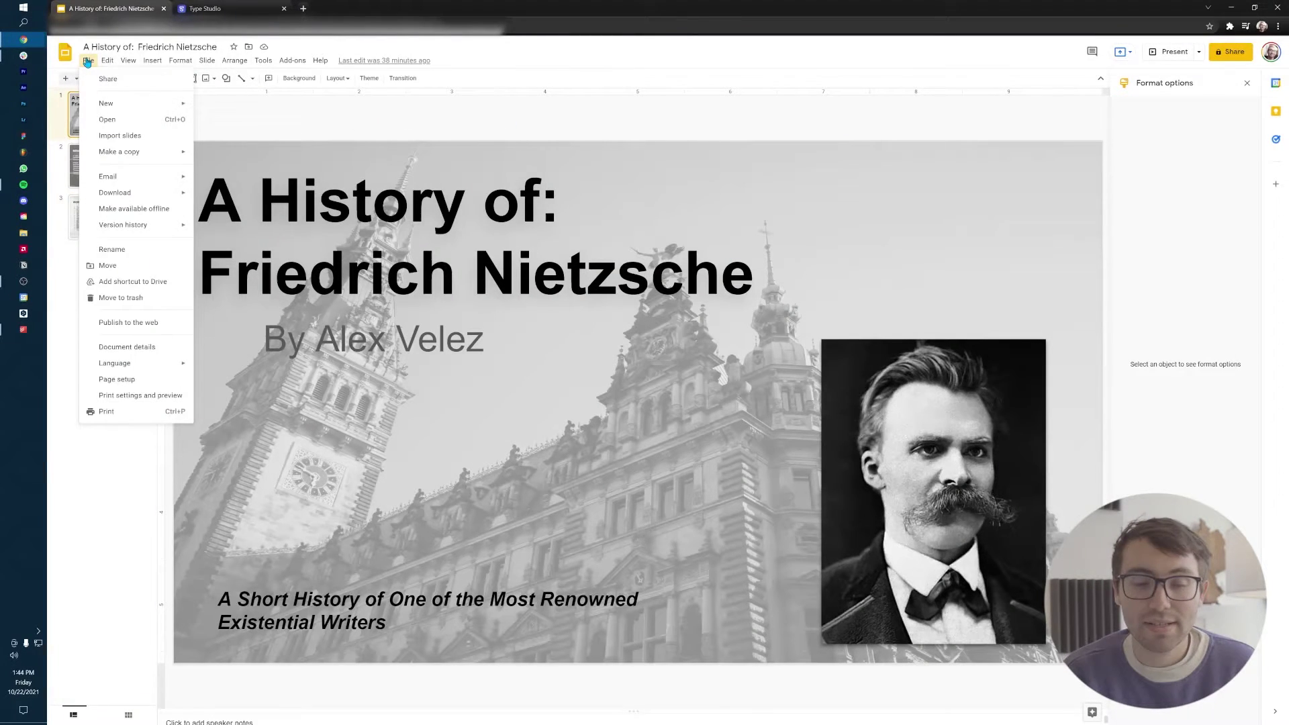
mouse_move(114, 192)
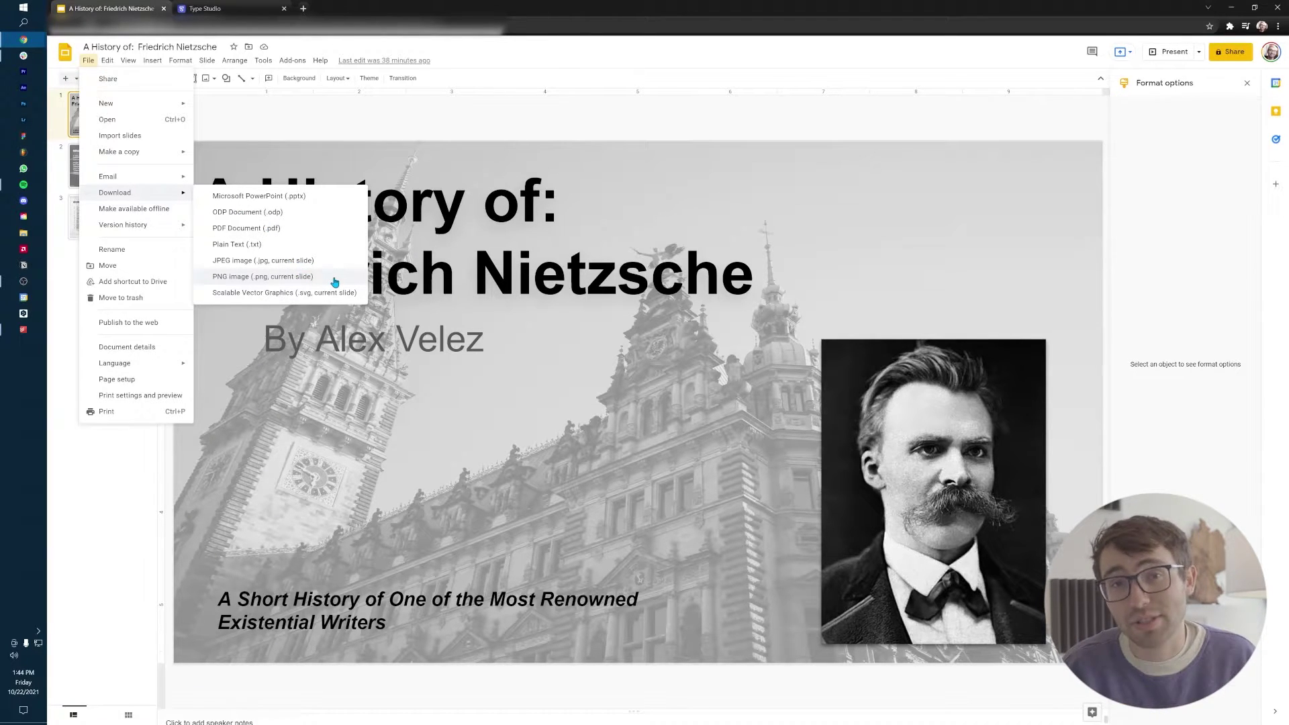
click(334, 279)
click(109, 162)
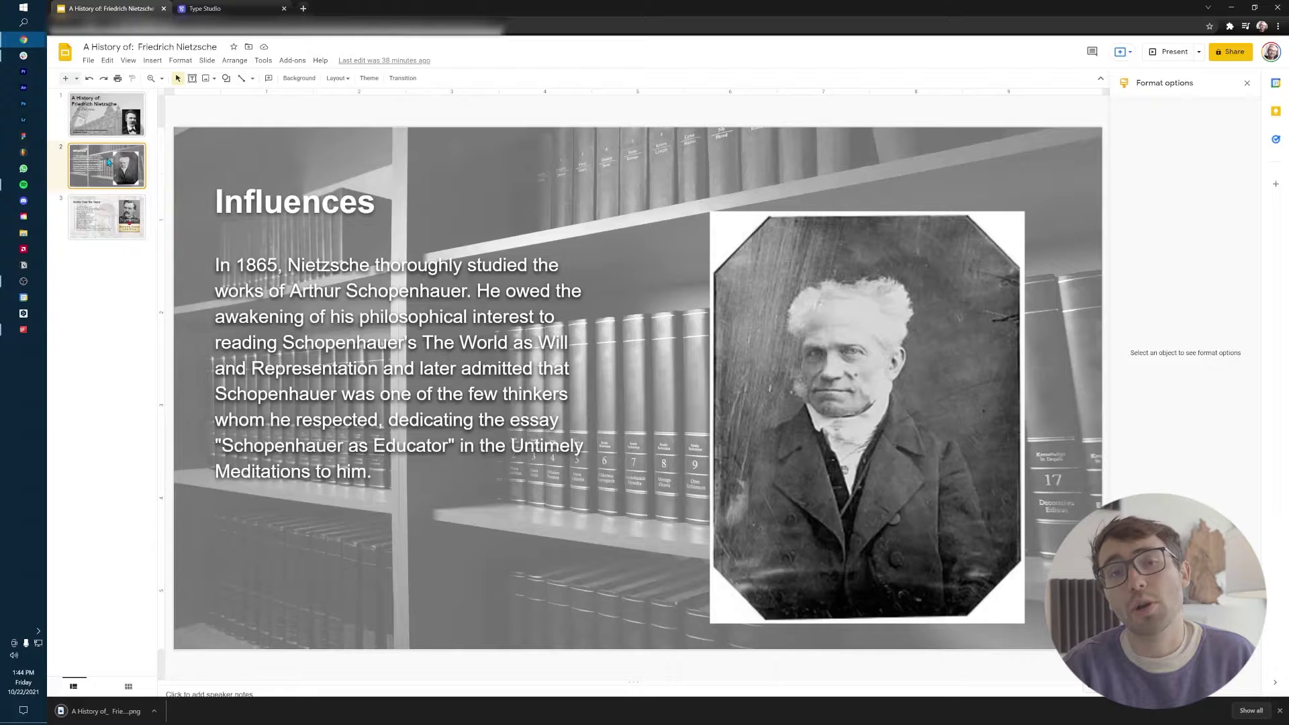
click(89, 60)
click(302, 278)
click(115, 216)
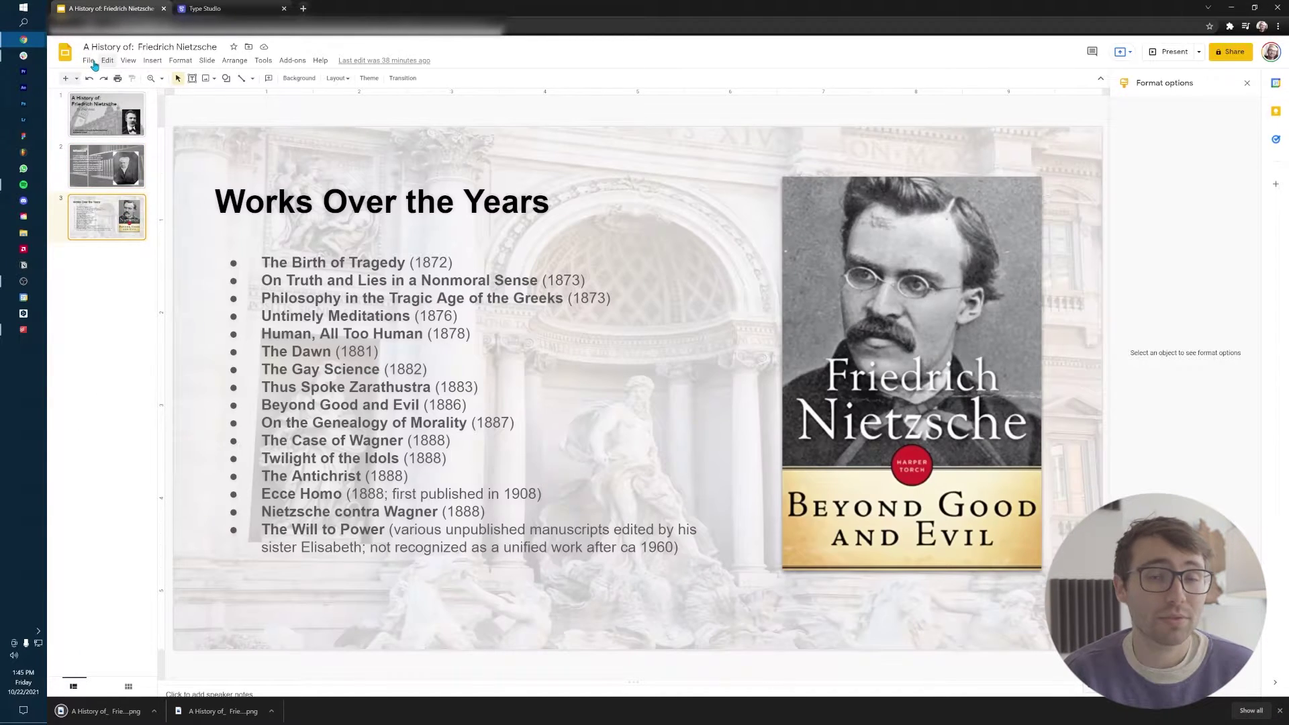
click(88, 61)
click(302, 278)
Step: Finish downloading the Works Over the Years slide PNG and shrink the webcam video
click(205, 8)
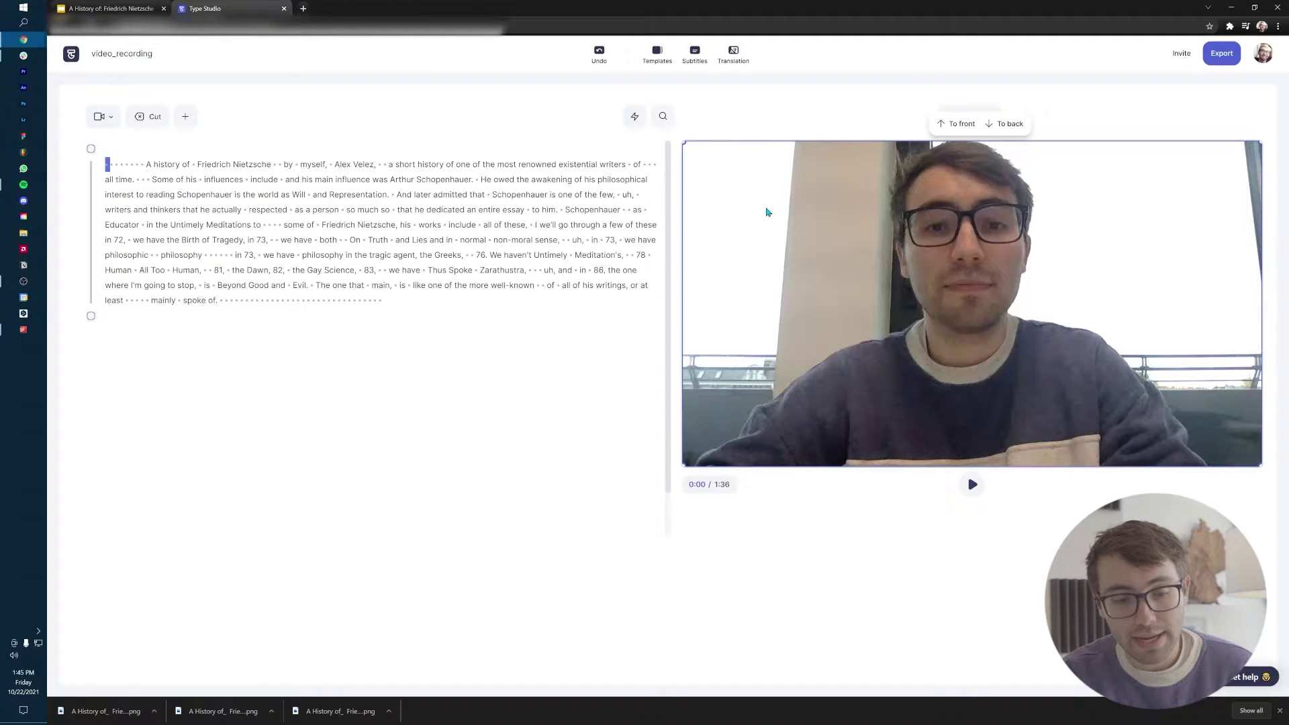
drag(683, 143, 972, 262)
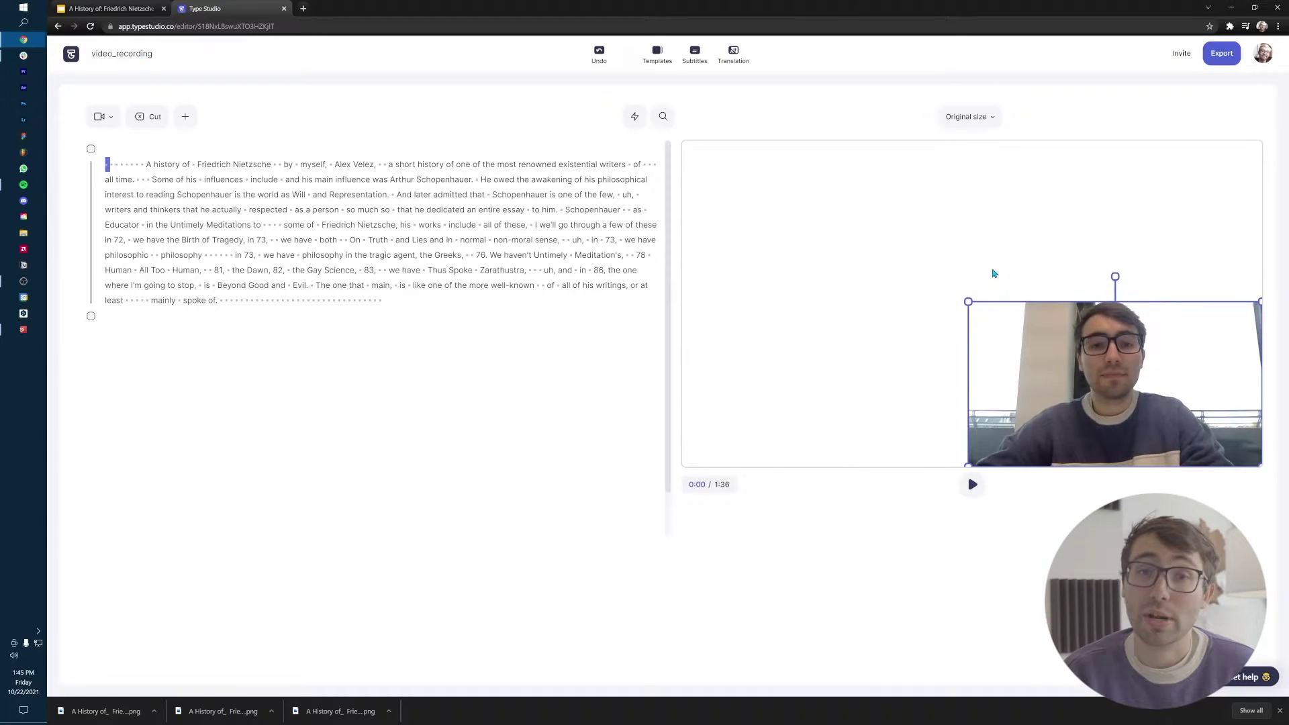
click(788, 186)
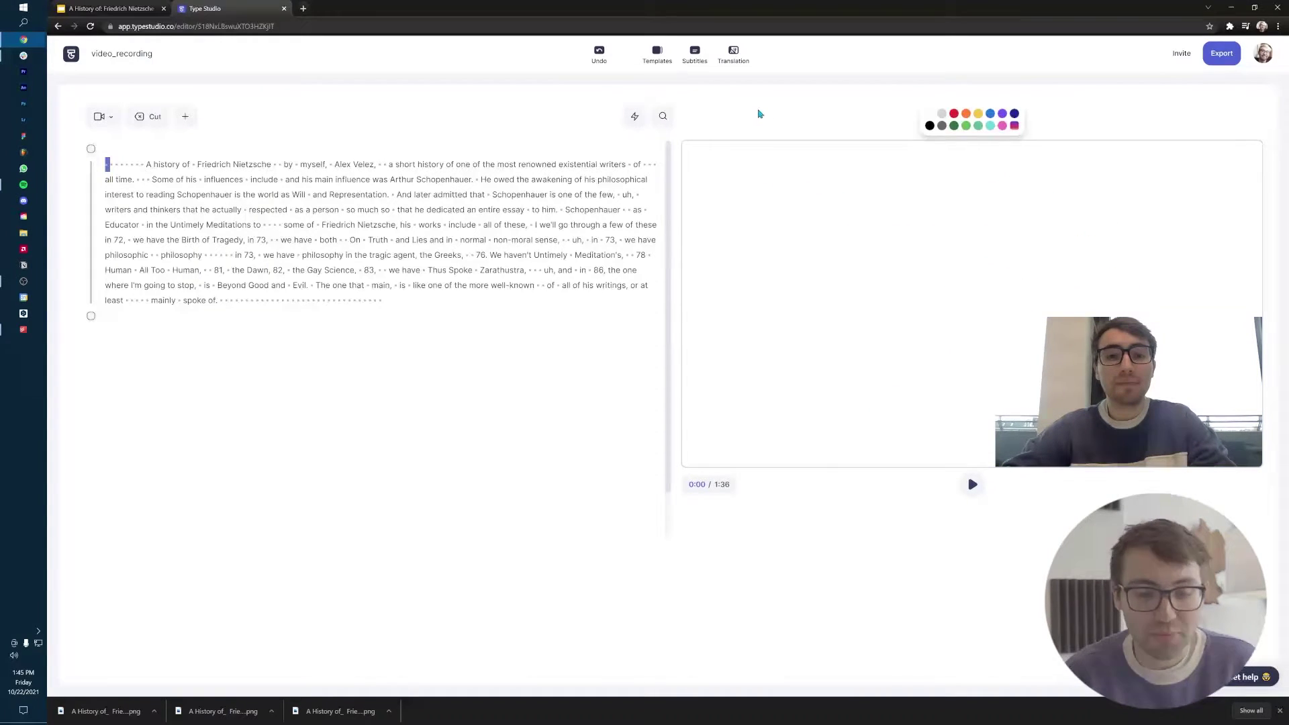
click(635, 135)
Step: Add the downloaded title slide image full-frame and send it behind the webcam video
click(185, 115)
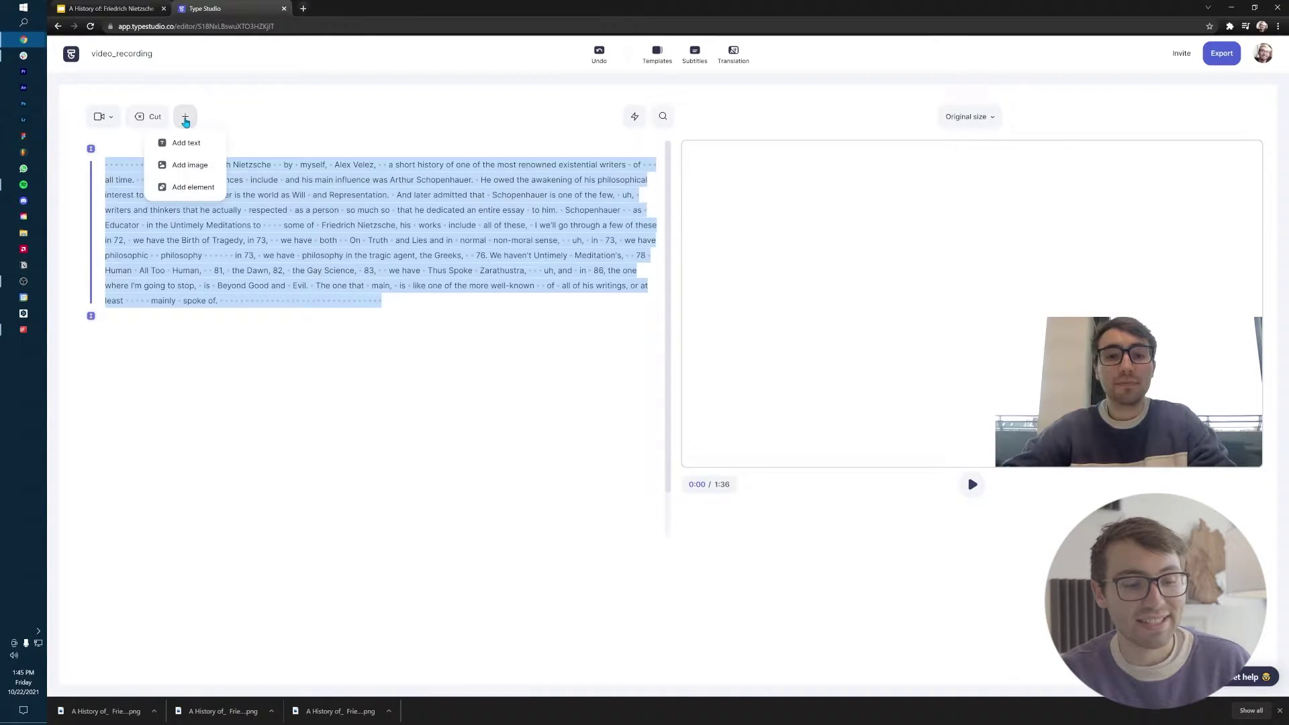
click(195, 164)
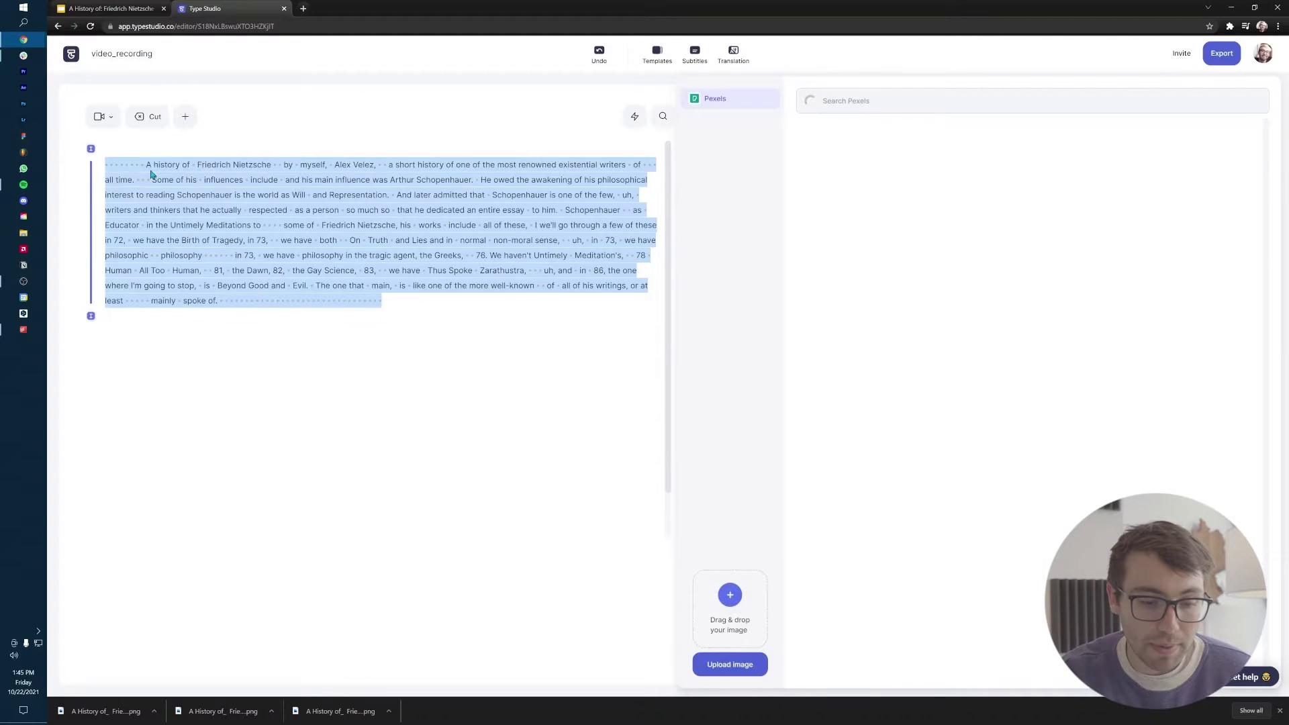
click(26, 233)
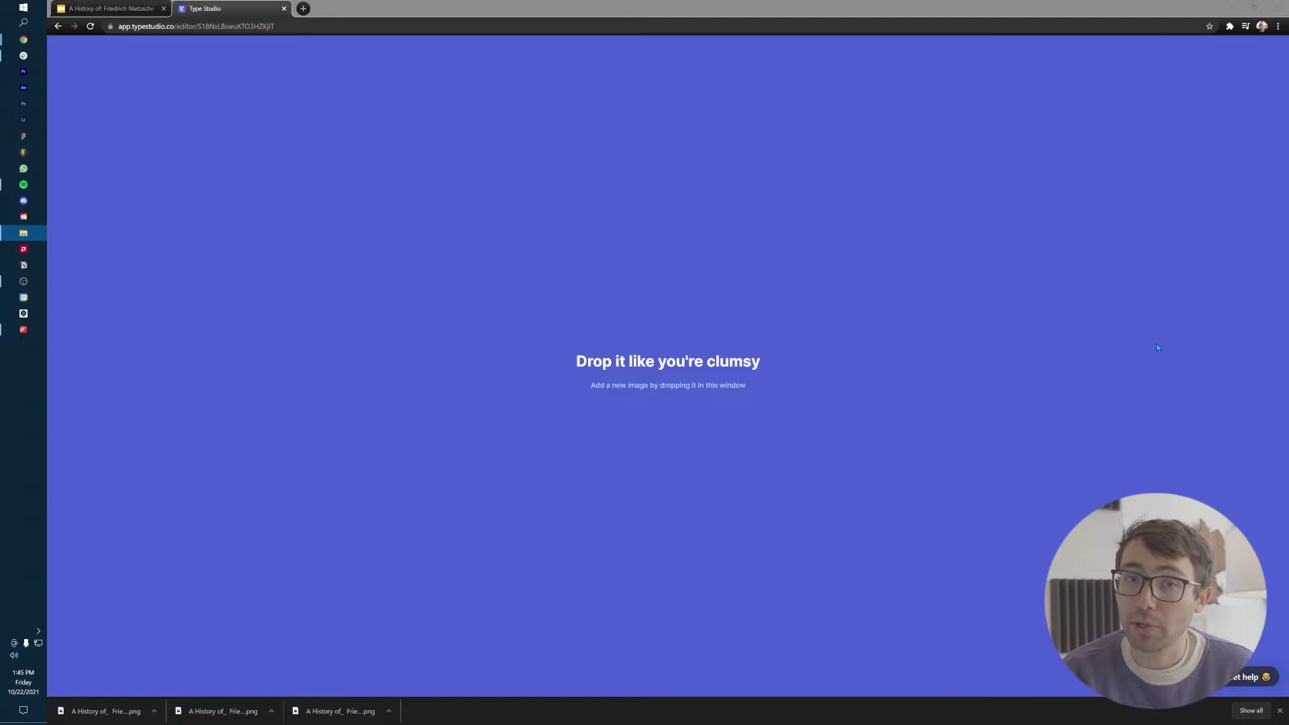
drag(584, 334, 1156, 343)
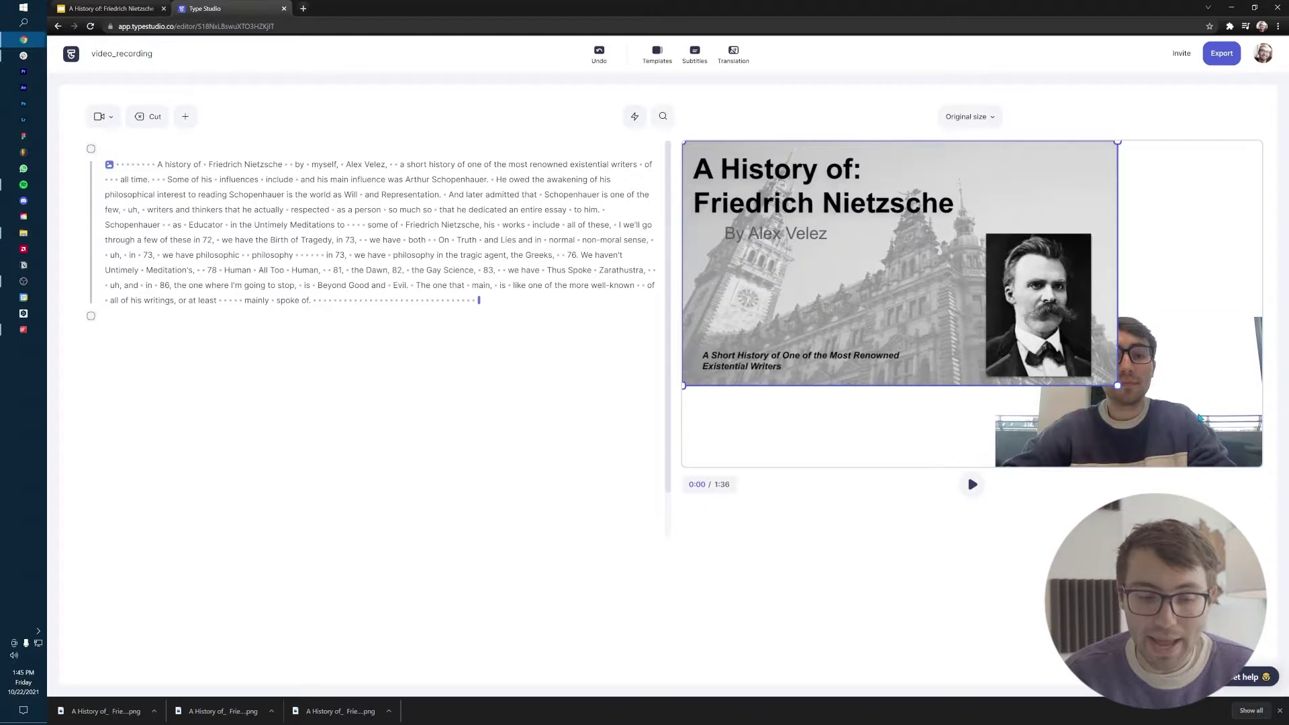
drag(1116, 386, 1273, 455)
click(983, 256)
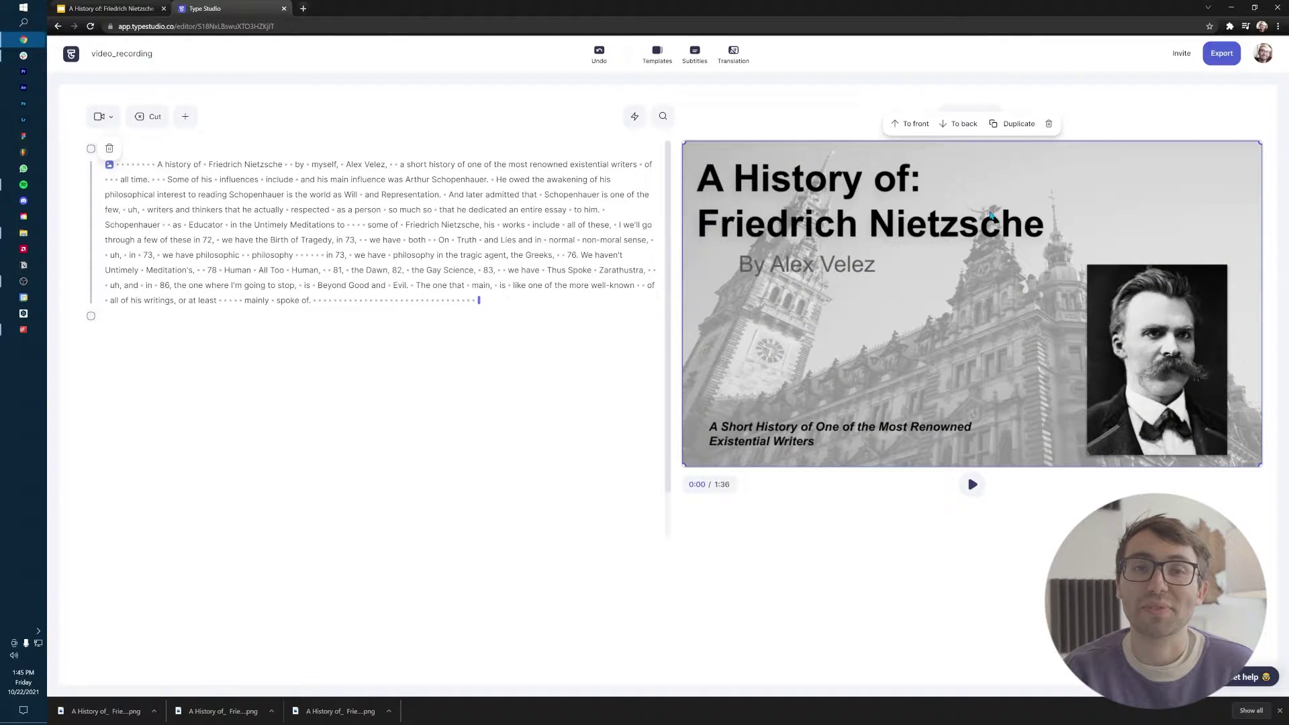
click(967, 124)
Step: Shrink the webcam video and move it to the slide's top-right corner
click(1006, 332)
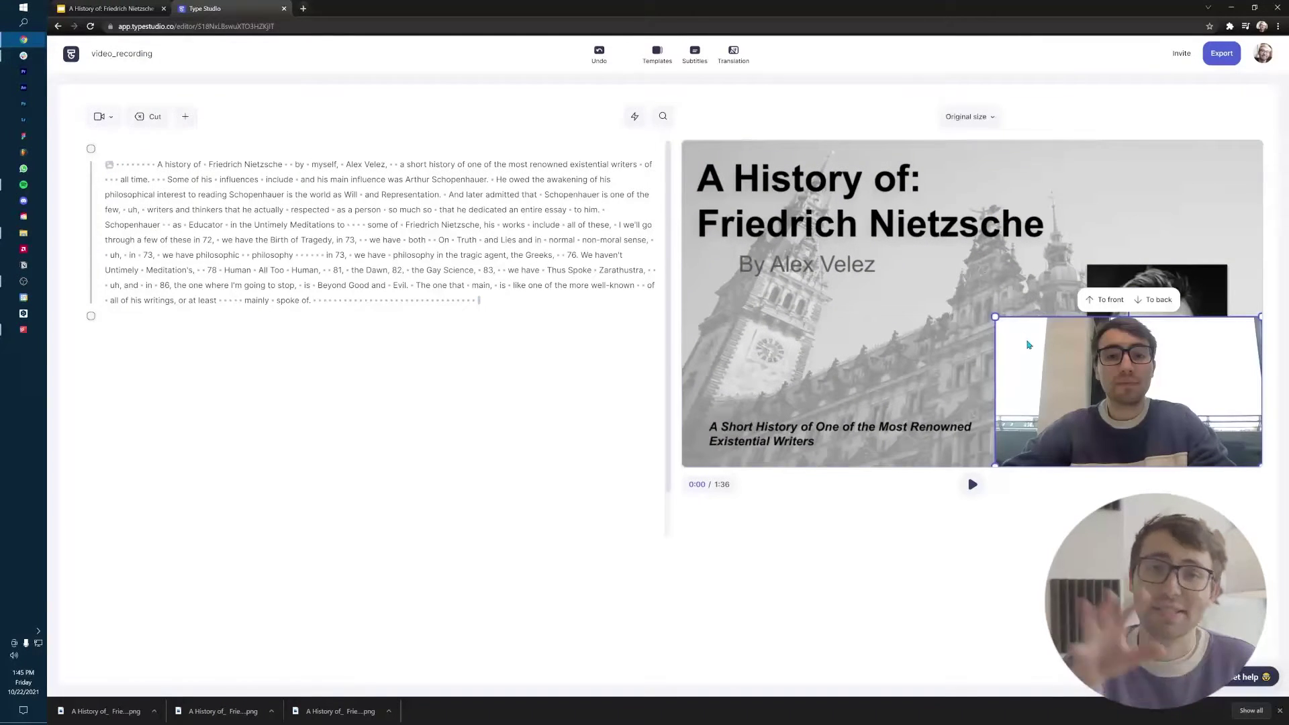
drag(996, 319, 1123, 388)
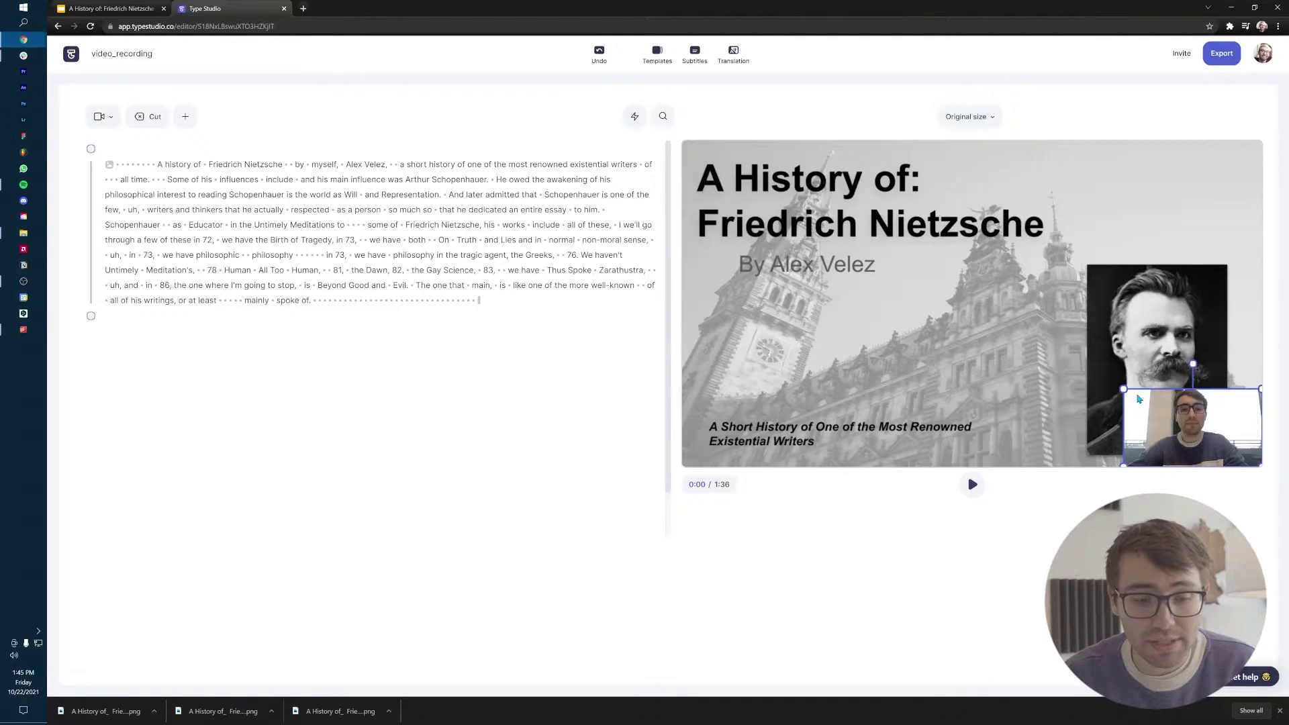
drag(1208, 443, 1200, 204)
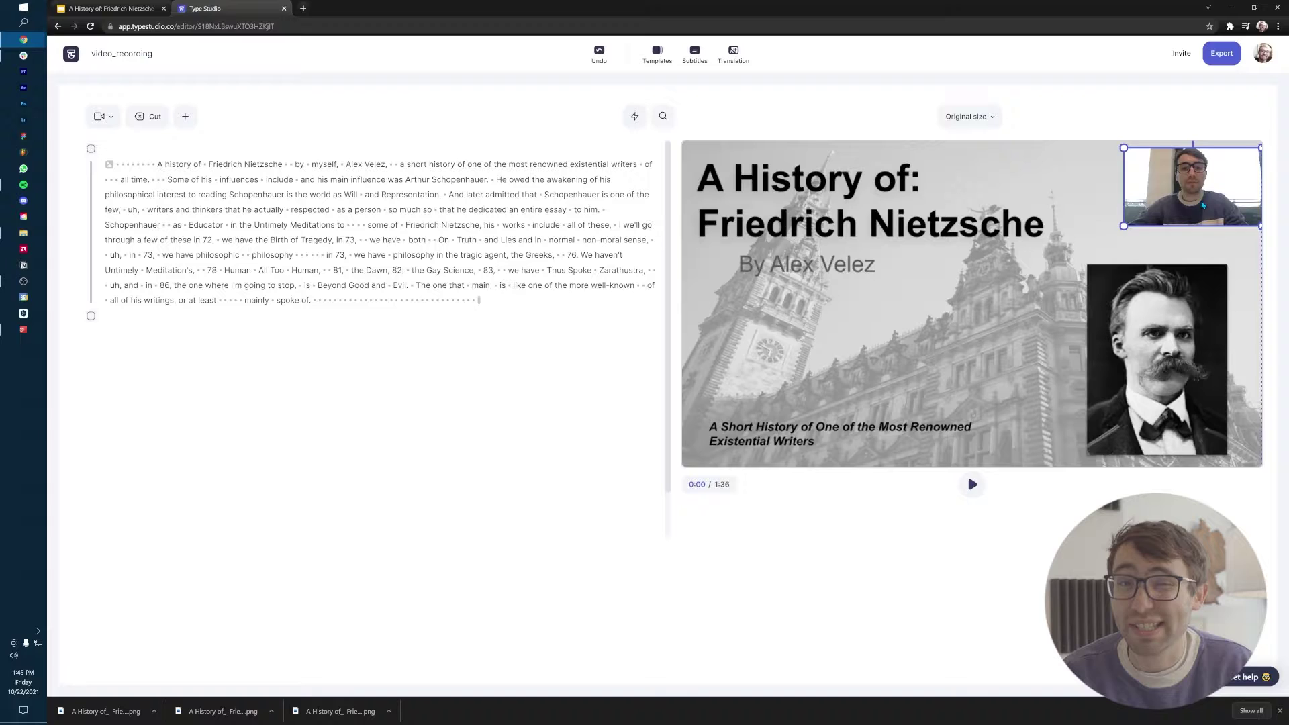
click(1028, 160)
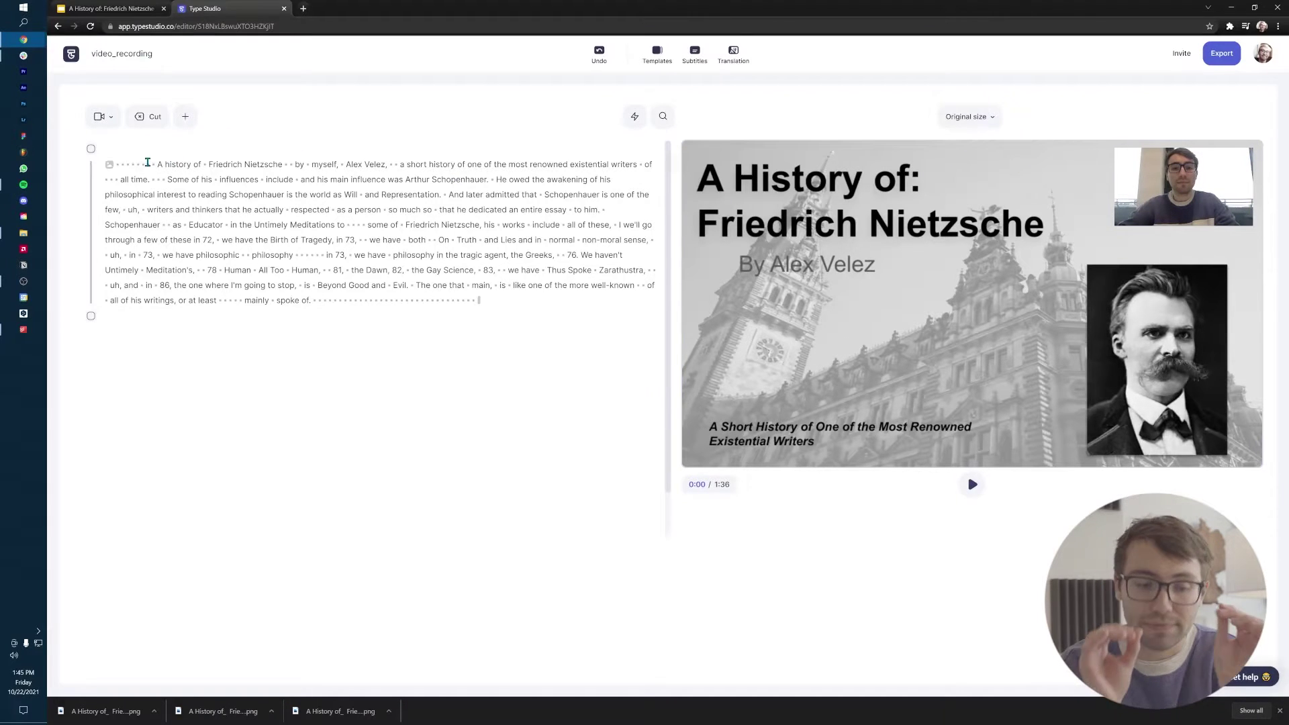
Step: Cut the silence before 'A history' and play the video from the start
drag(139, 163, 105, 164)
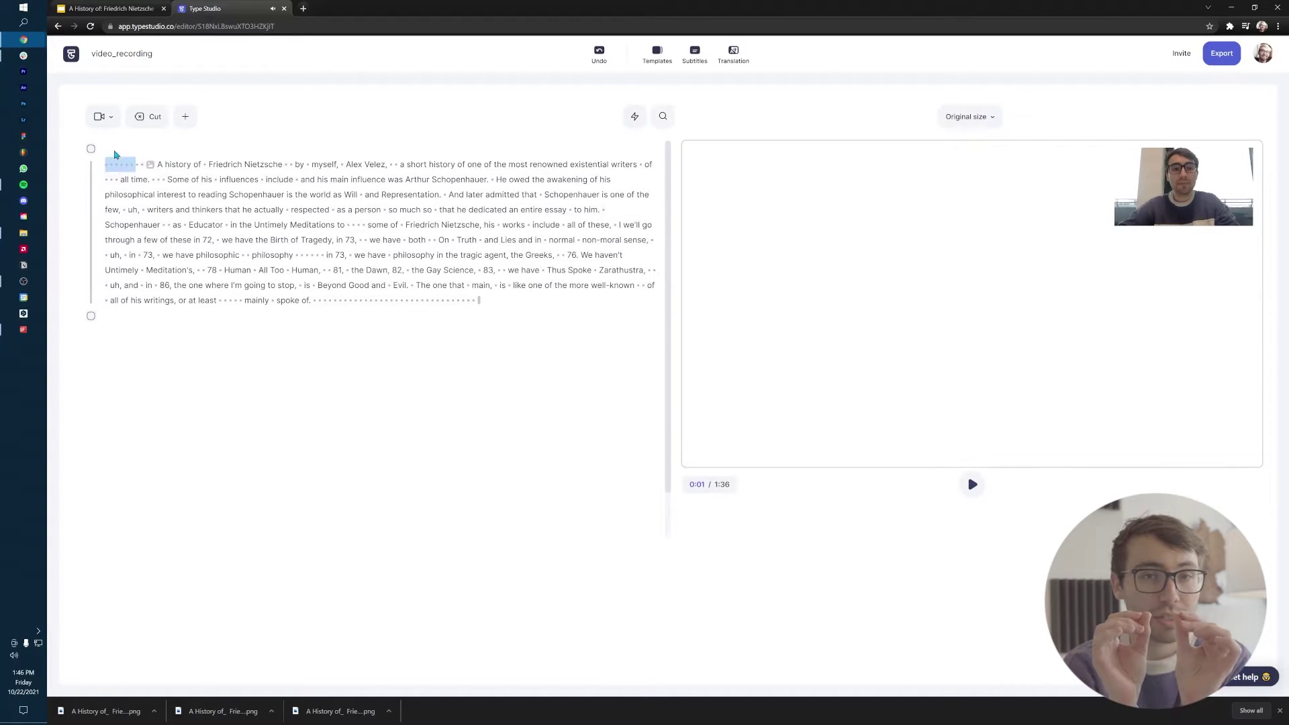
click(108, 153)
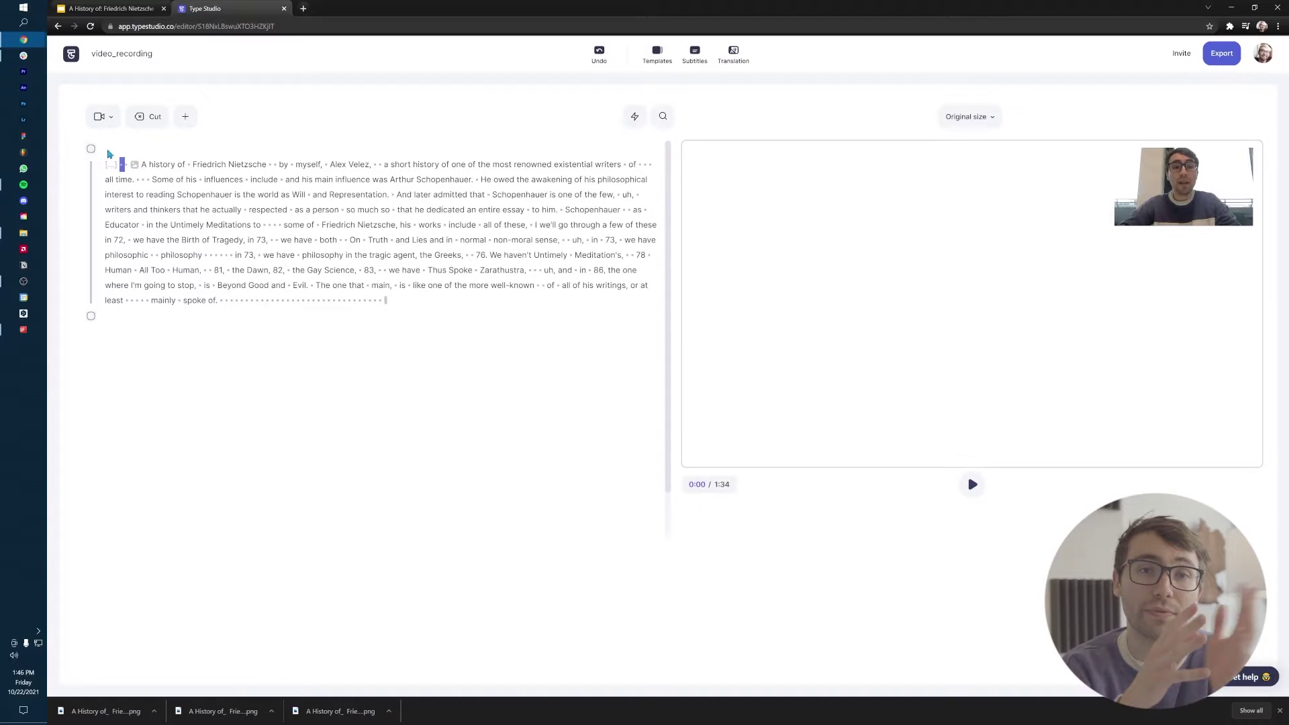
key(space)
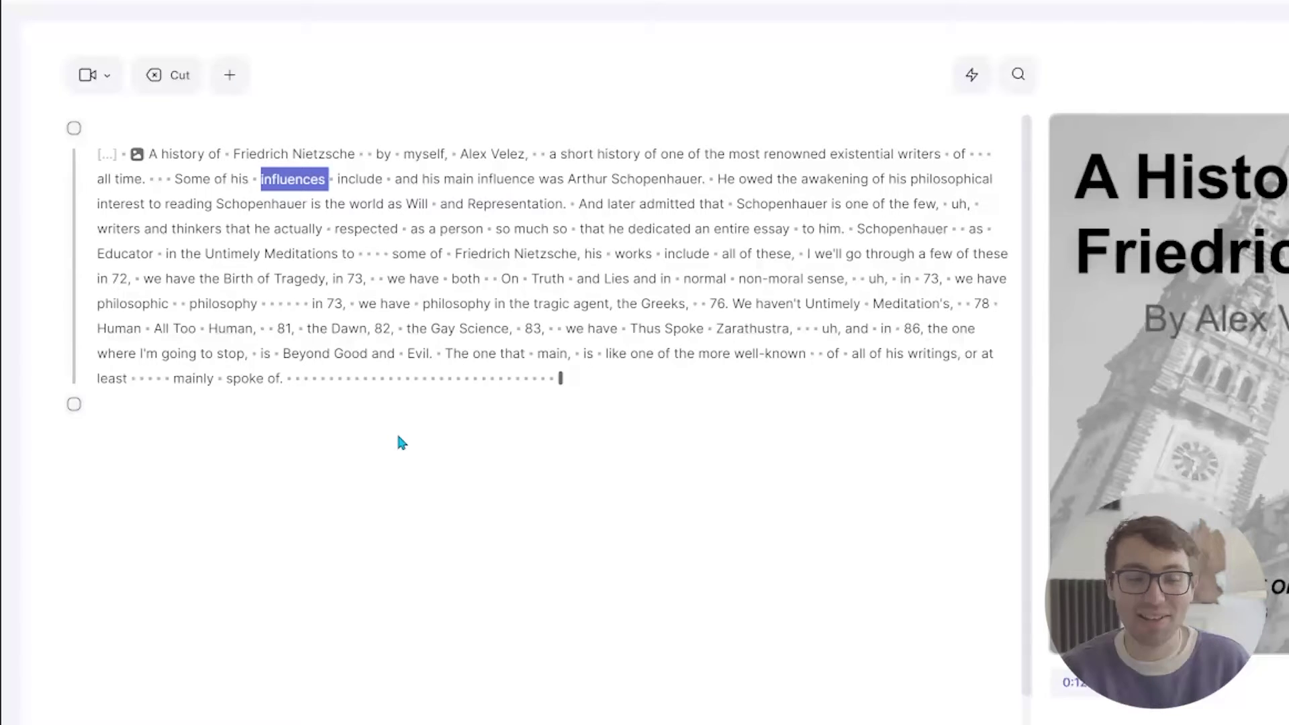
click(157, 180)
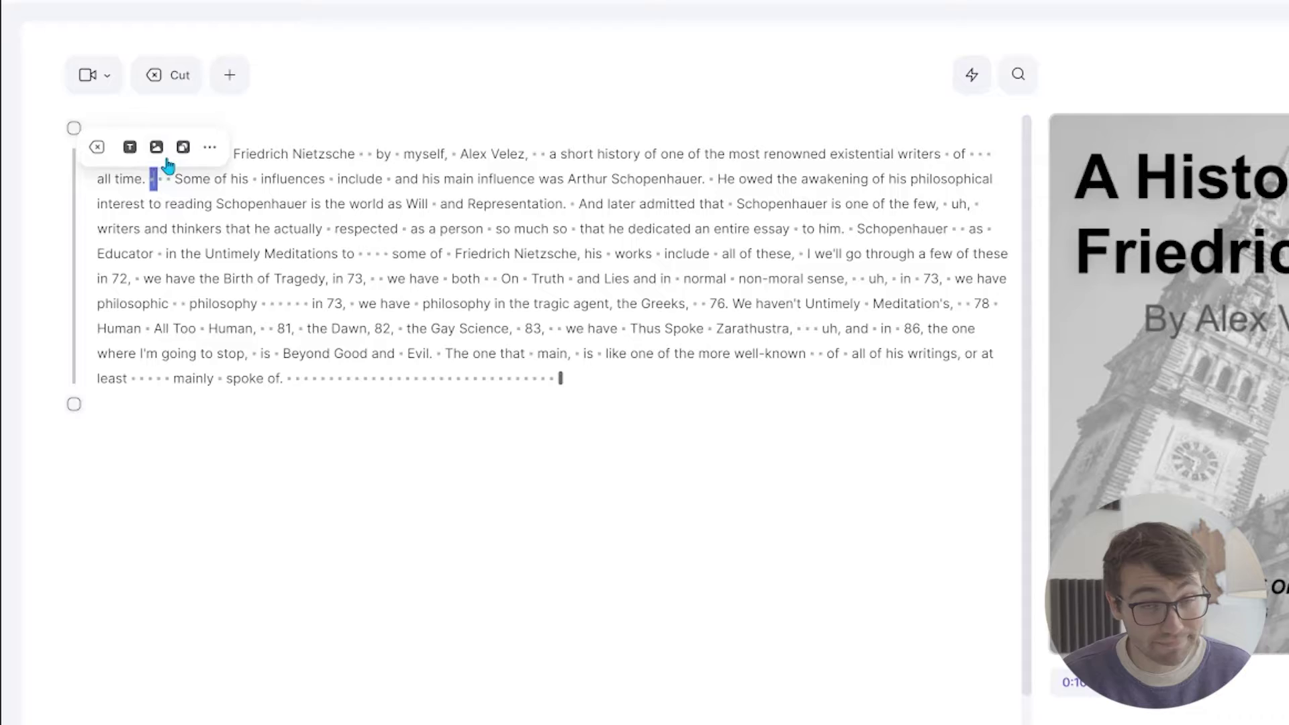
click(158, 177)
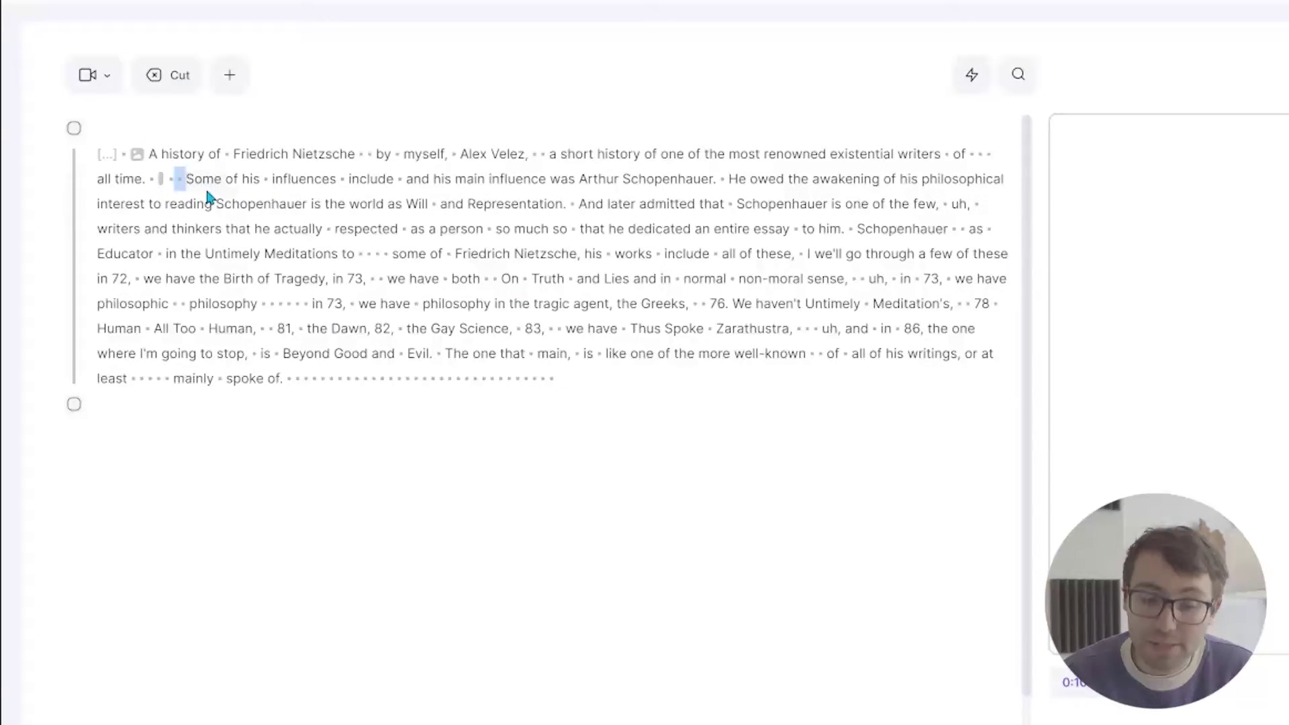
Step: Add the downloaded Influences slide image to the Schopenhauer influence passage
drag(161, 178, 307, 205)
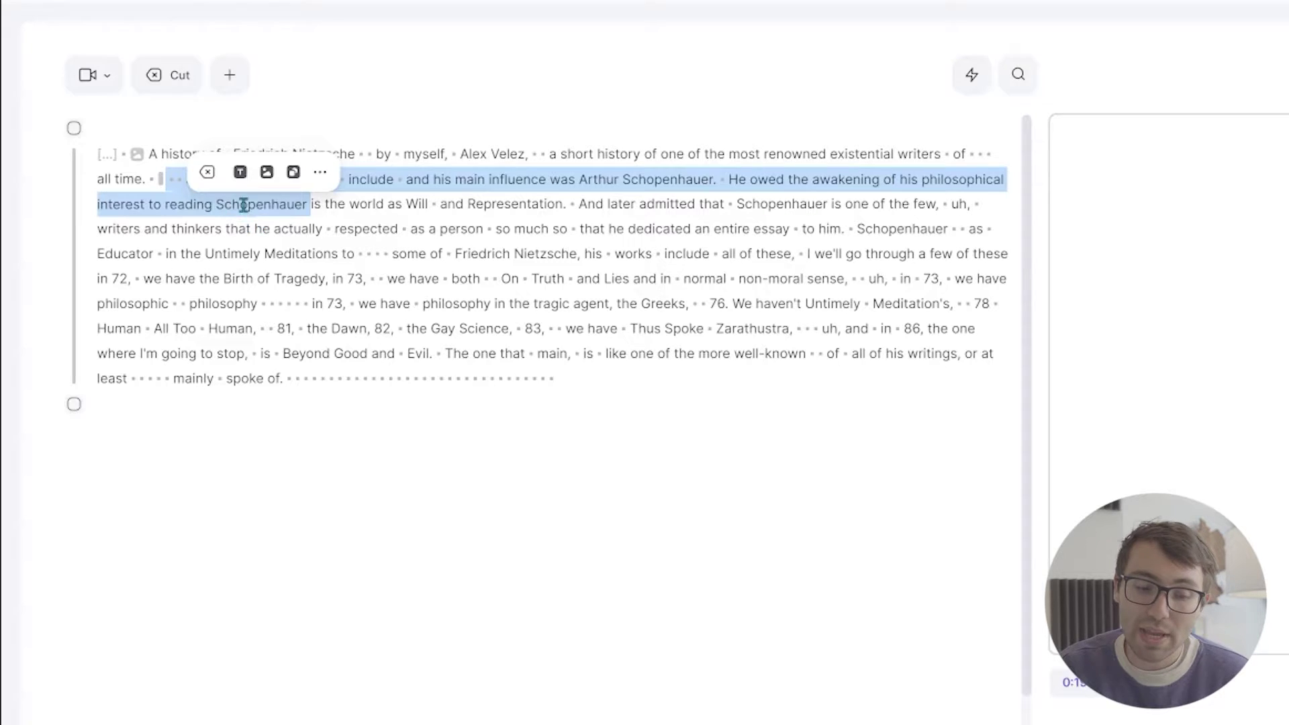
click(266, 172)
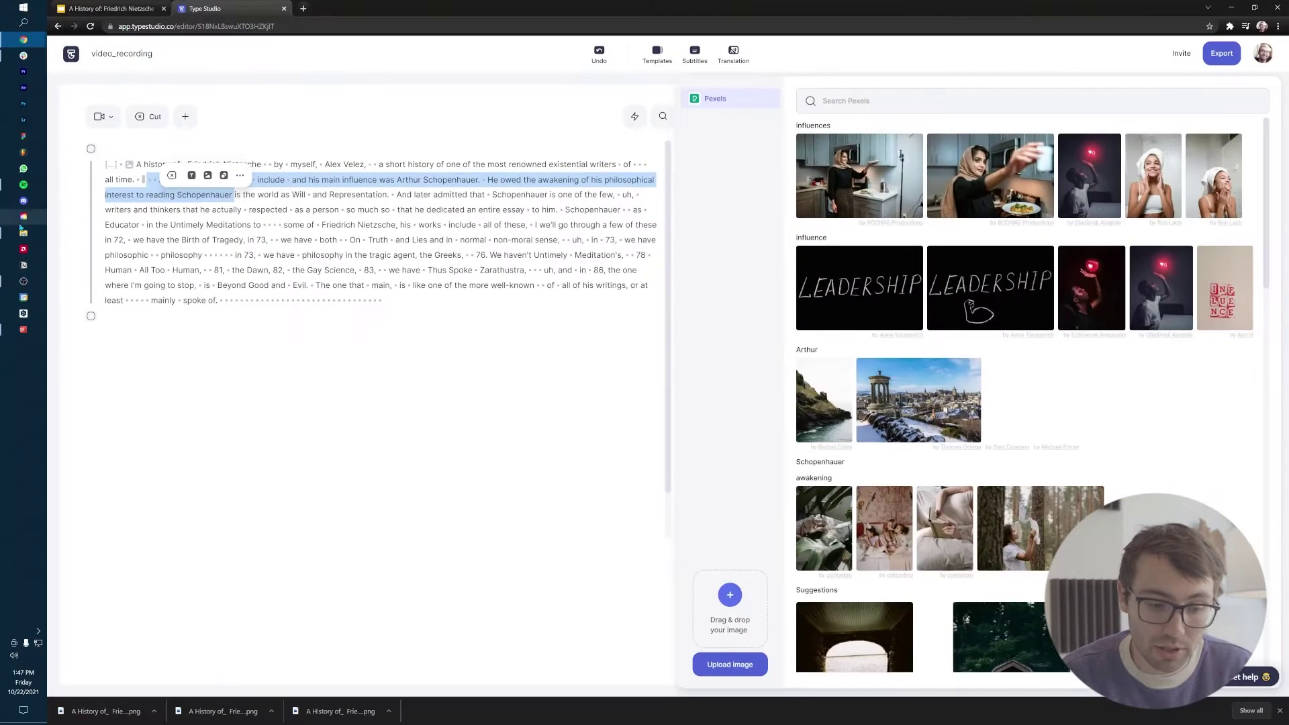
click(24, 232)
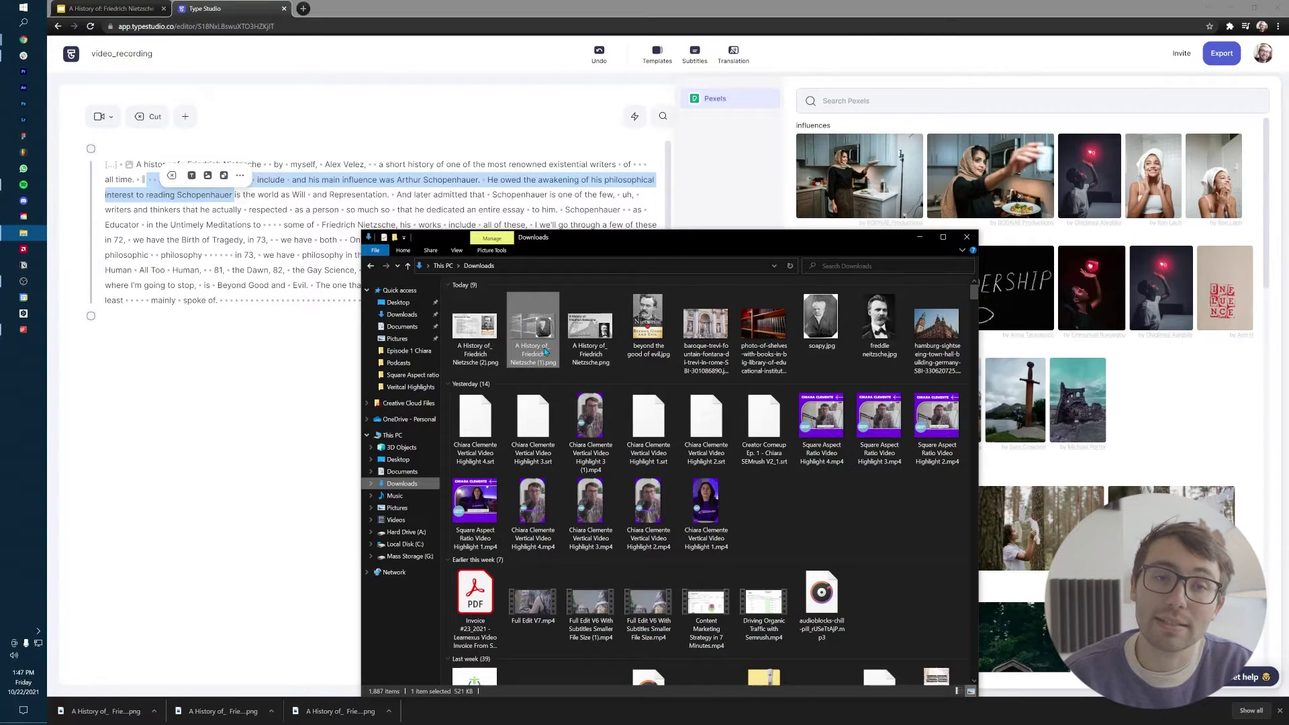
drag(545, 352, 1145, 290)
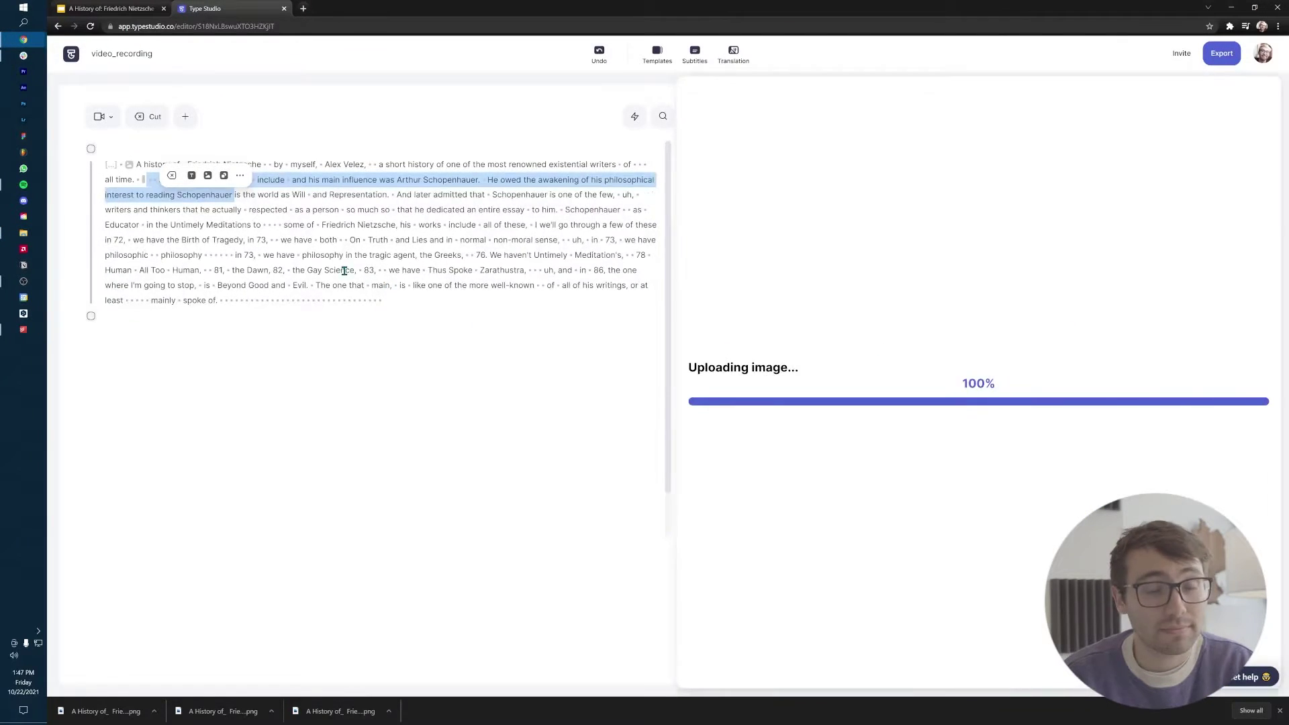
Step: Place the scene's edit point just before 'some', after Untimely Meditations
click(297, 197)
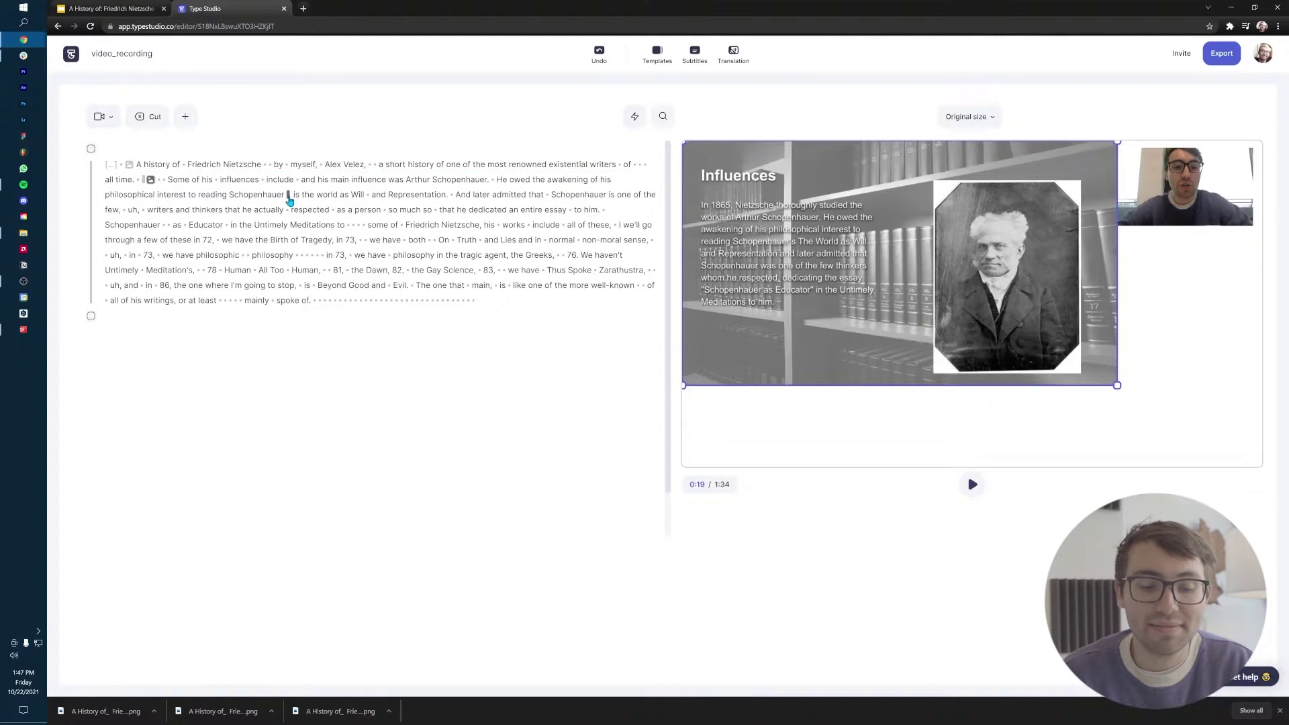
click(327, 223)
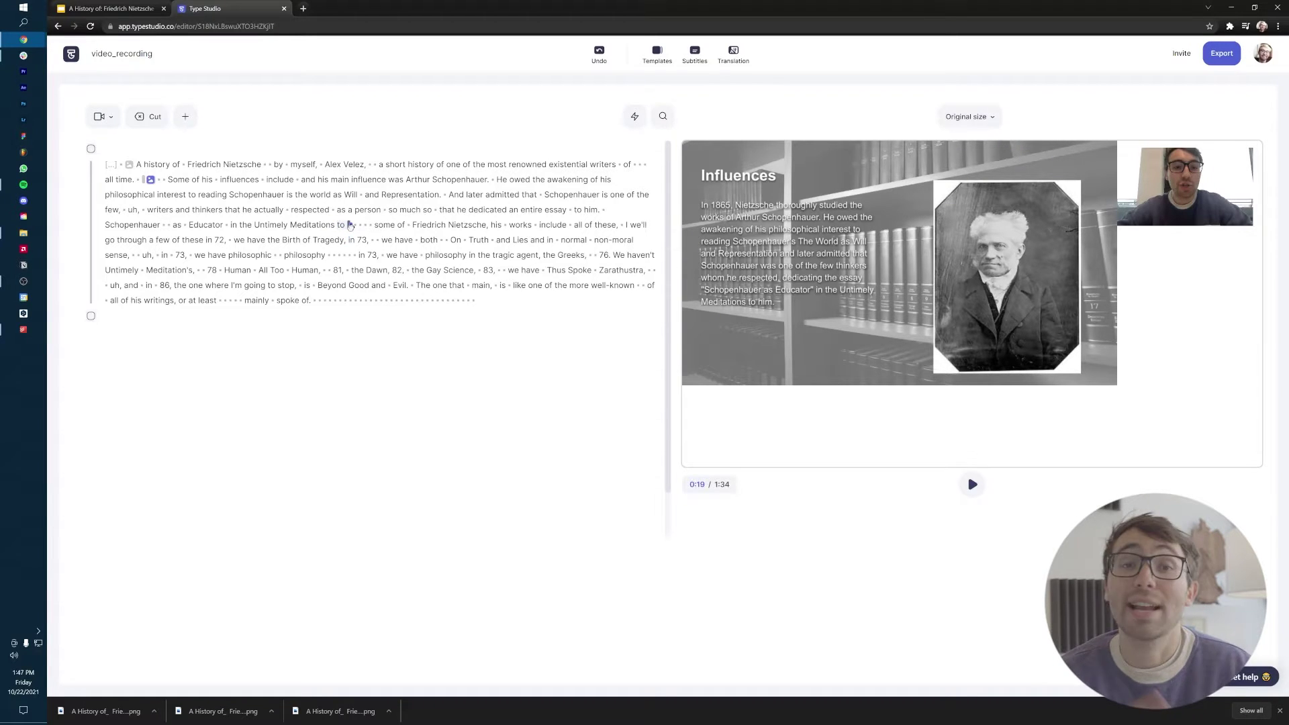
click(372, 222)
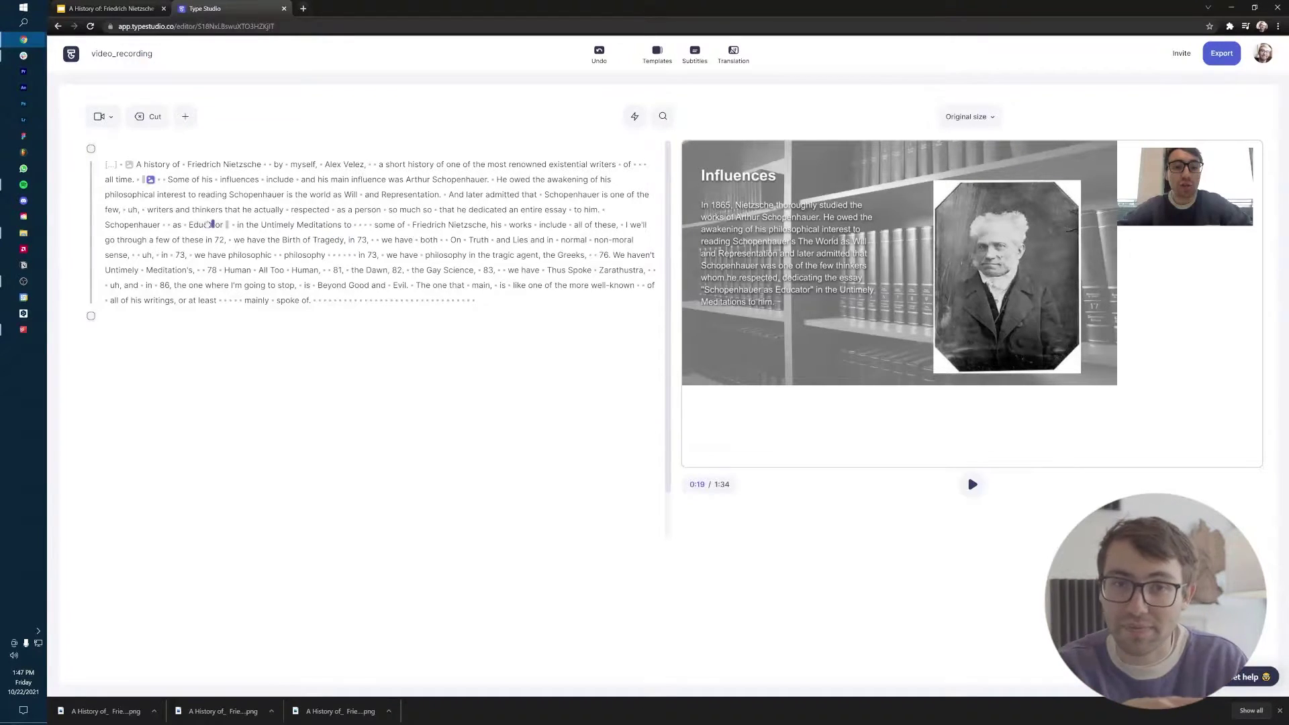
click(365, 227)
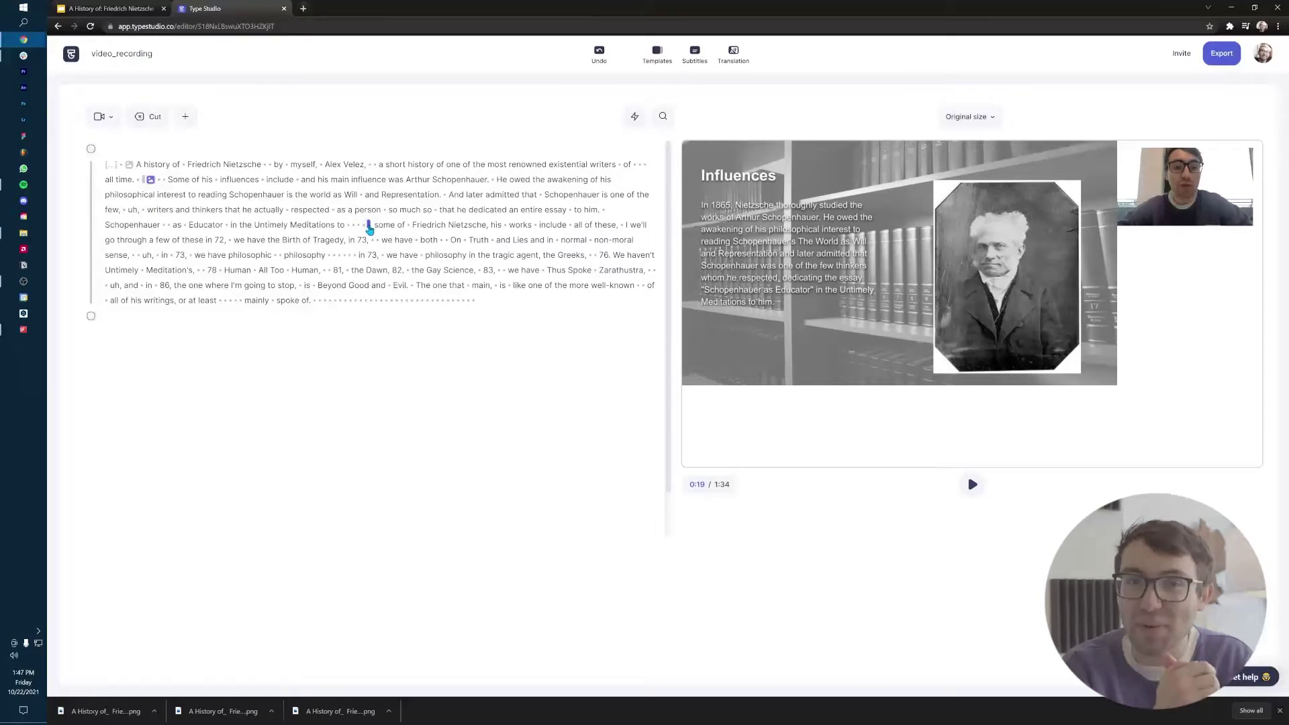
Step: Make the Influences slide fill the frame, layered behind the webcam video
click(1170, 421)
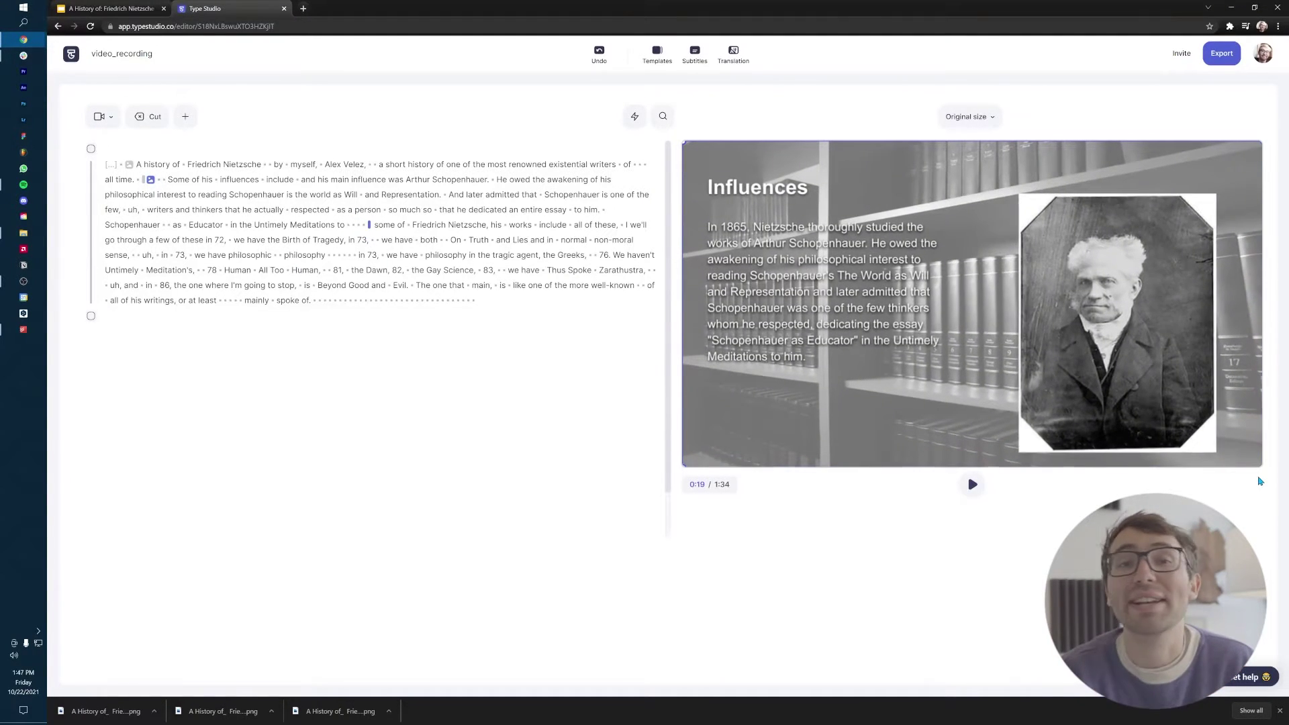
click(1007, 202)
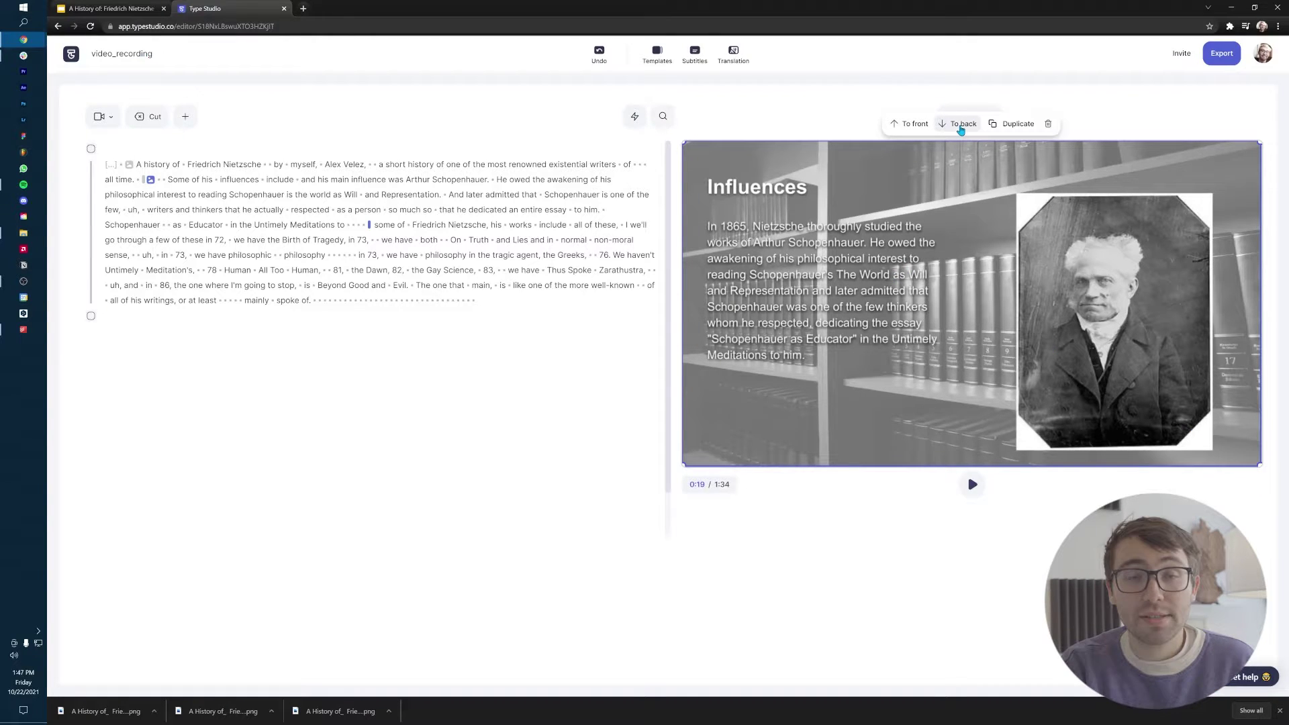
click(960, 129)
click(481, 433)
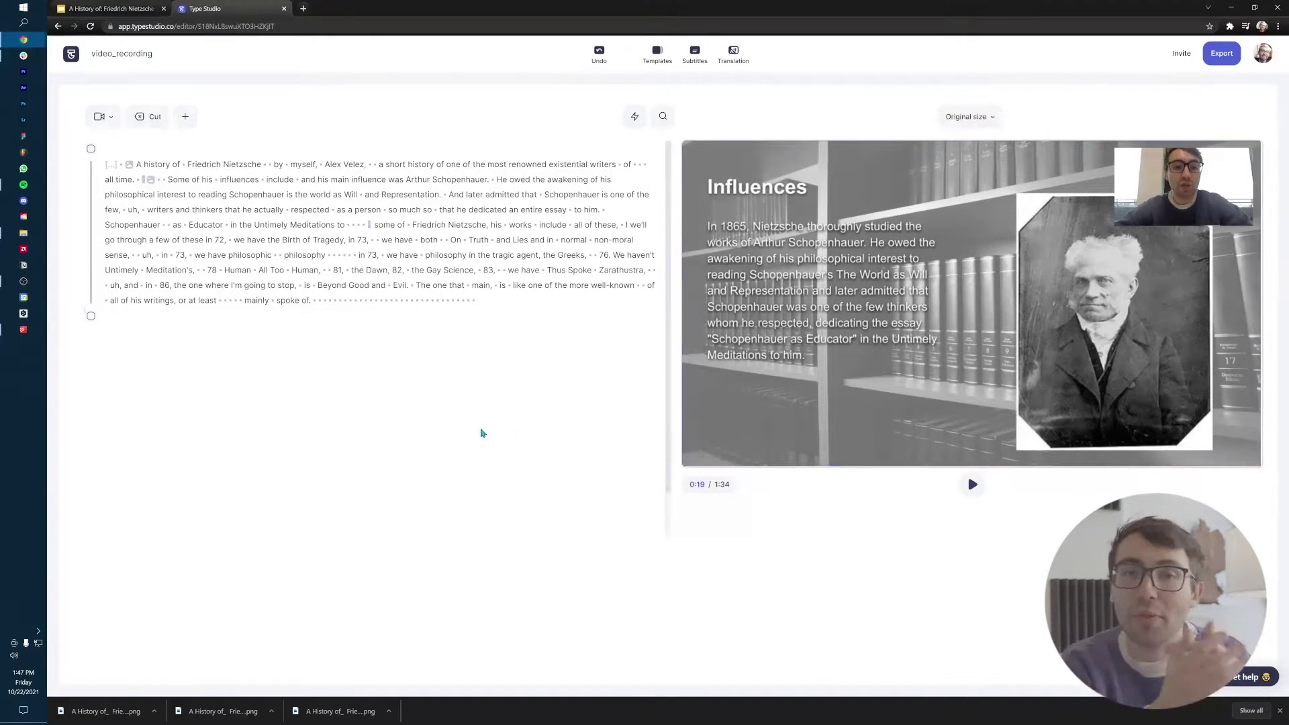
Step: Correct the transcript to 'Schopenhauer's' and capitalize 'World', then replay the sentence
click(129, 177)
key(space)
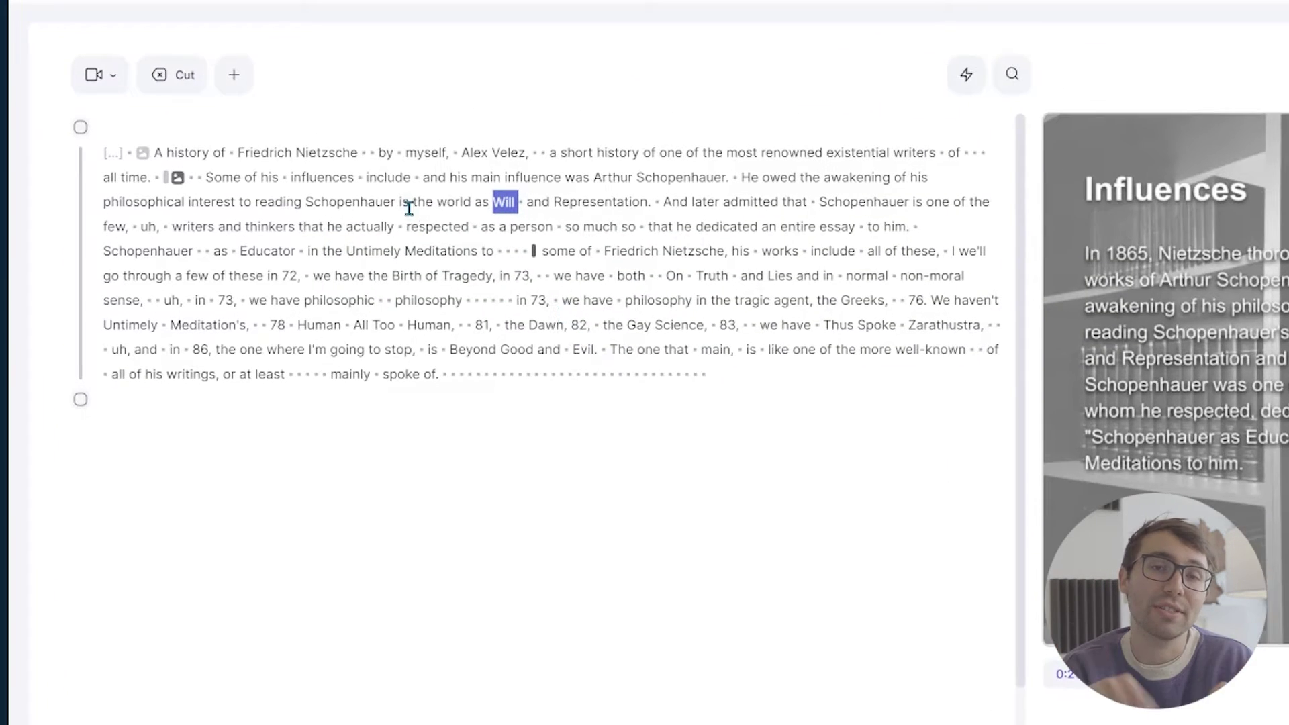
click(406, 204)
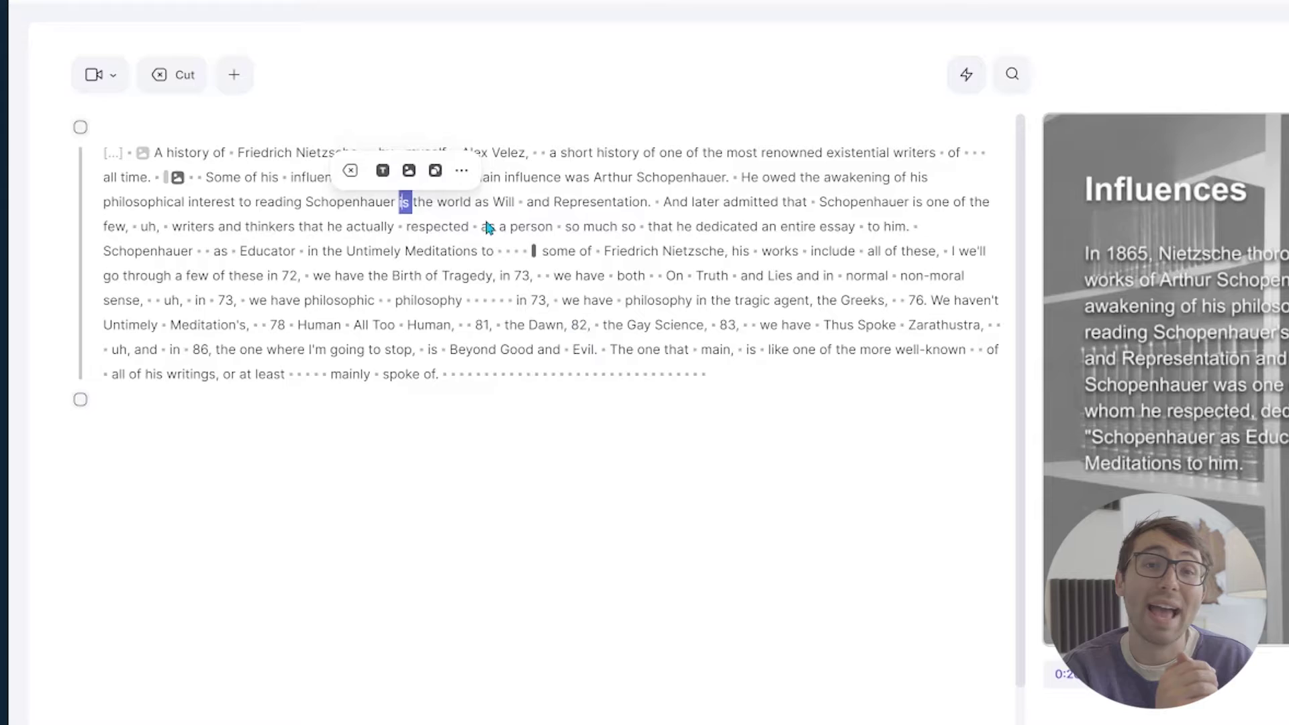
key(BackSpace)
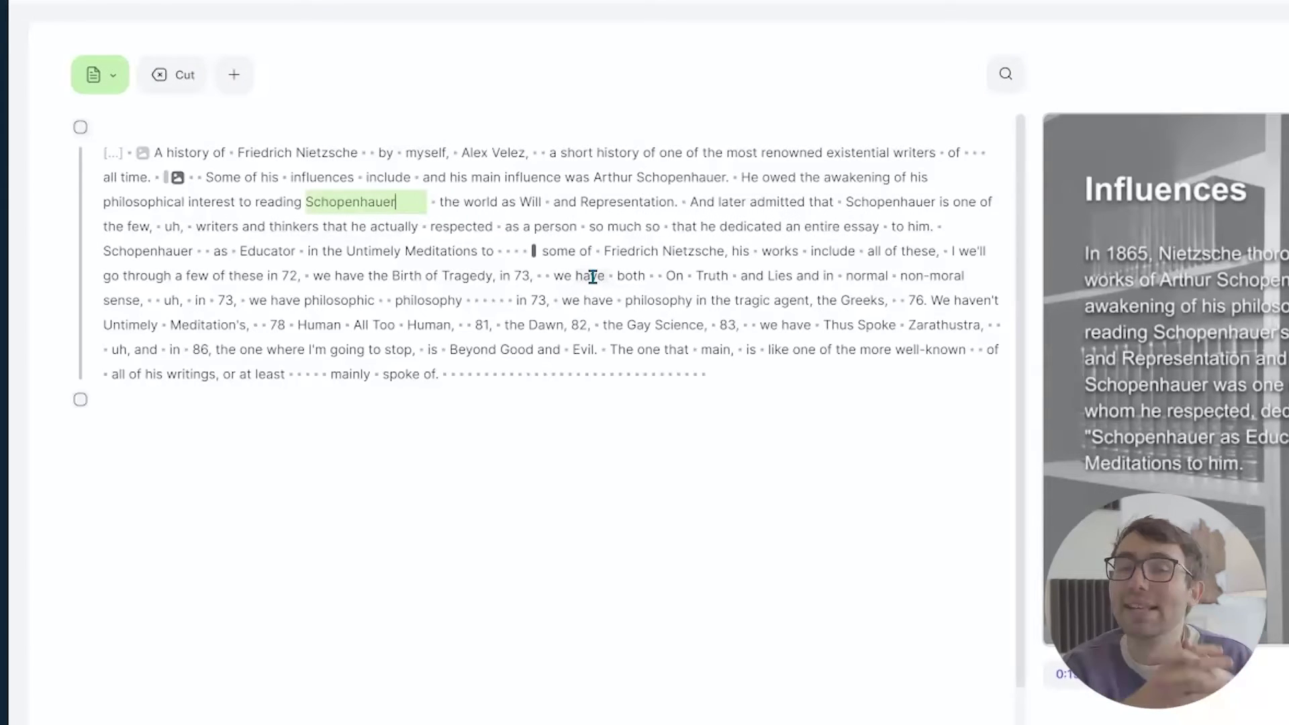
key(space)
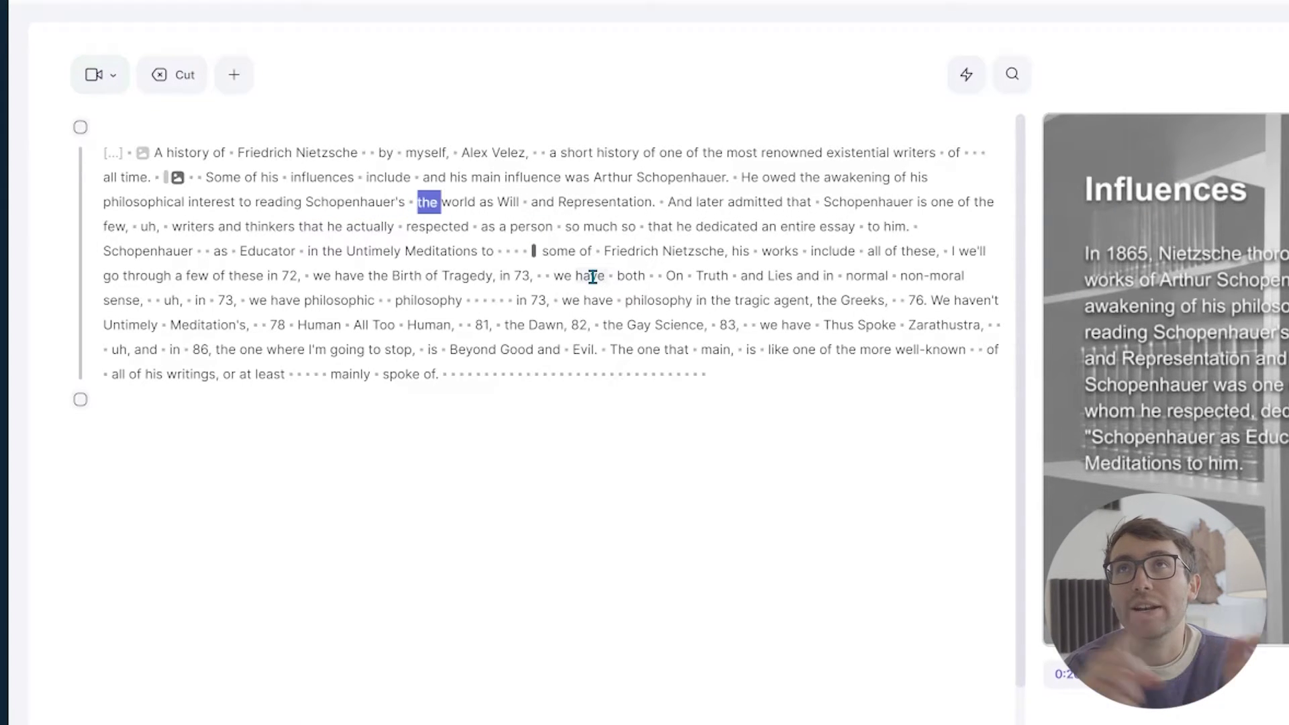
key(space)
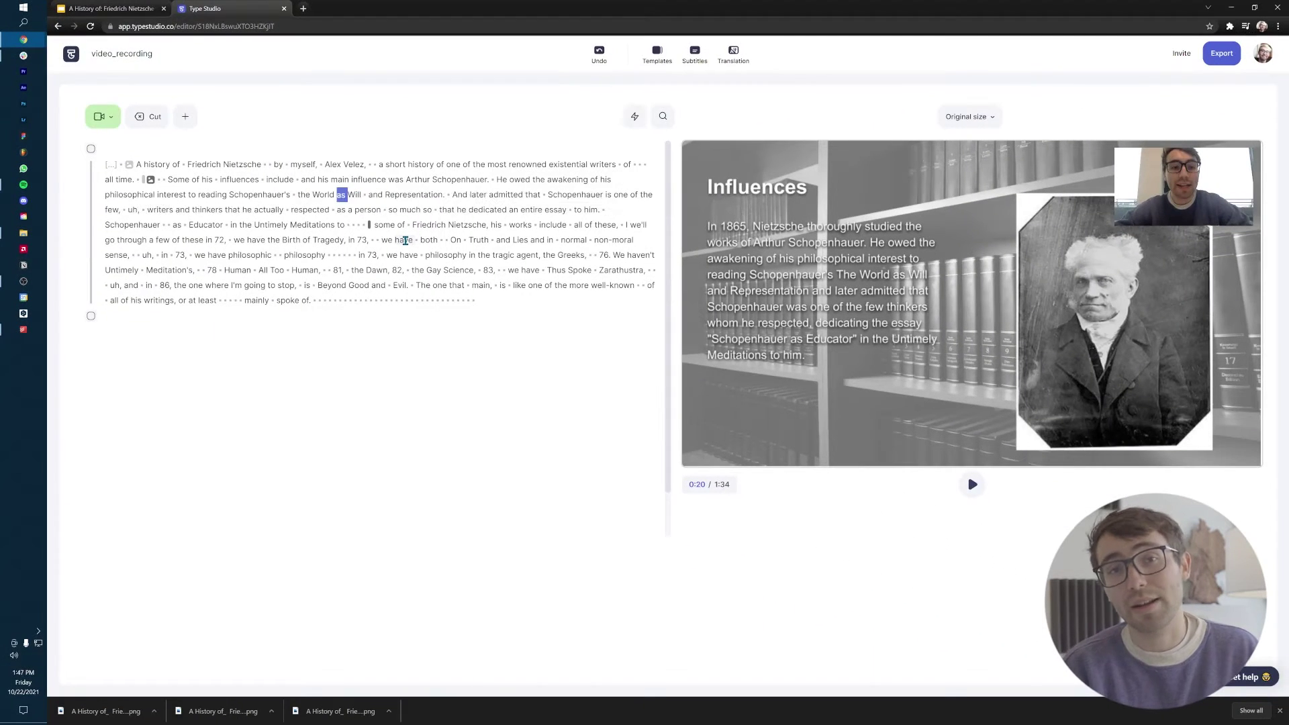
key(space)
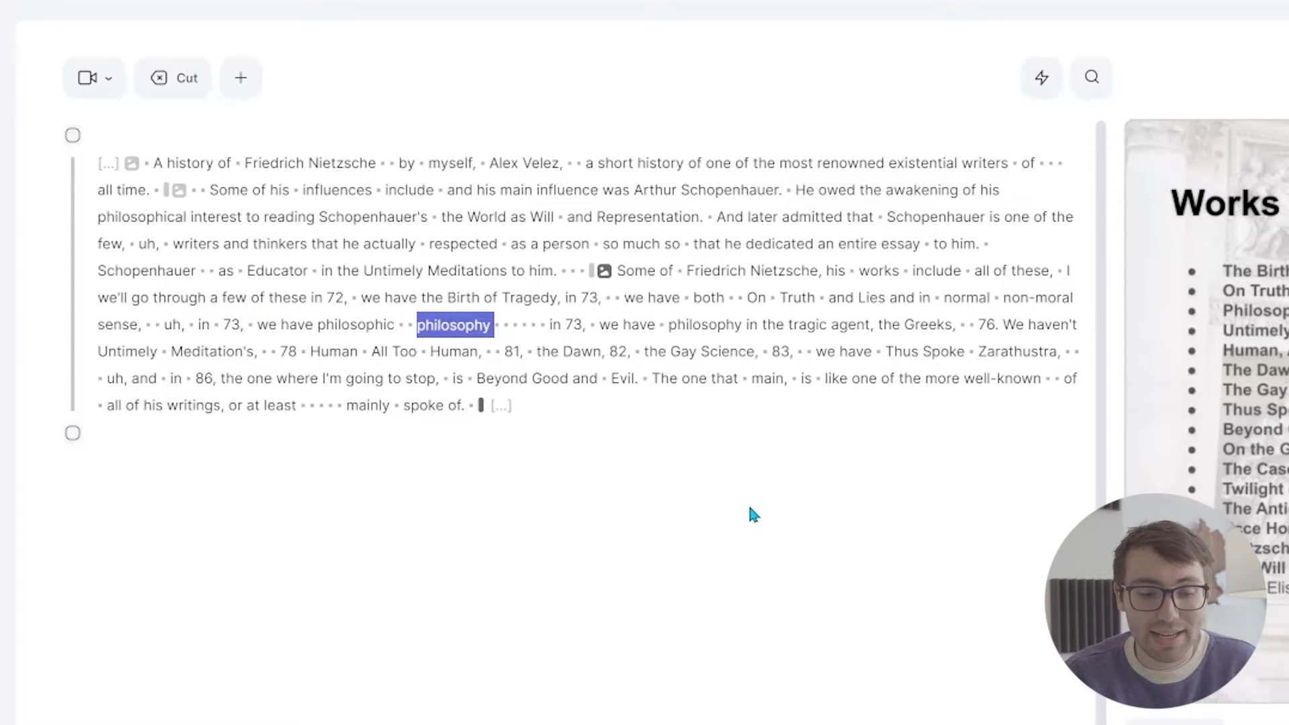
Step: Cut the 'uh… philosophy' stumble and change '76.' to '76,', then replay
drag(531, 328, 157, 325)
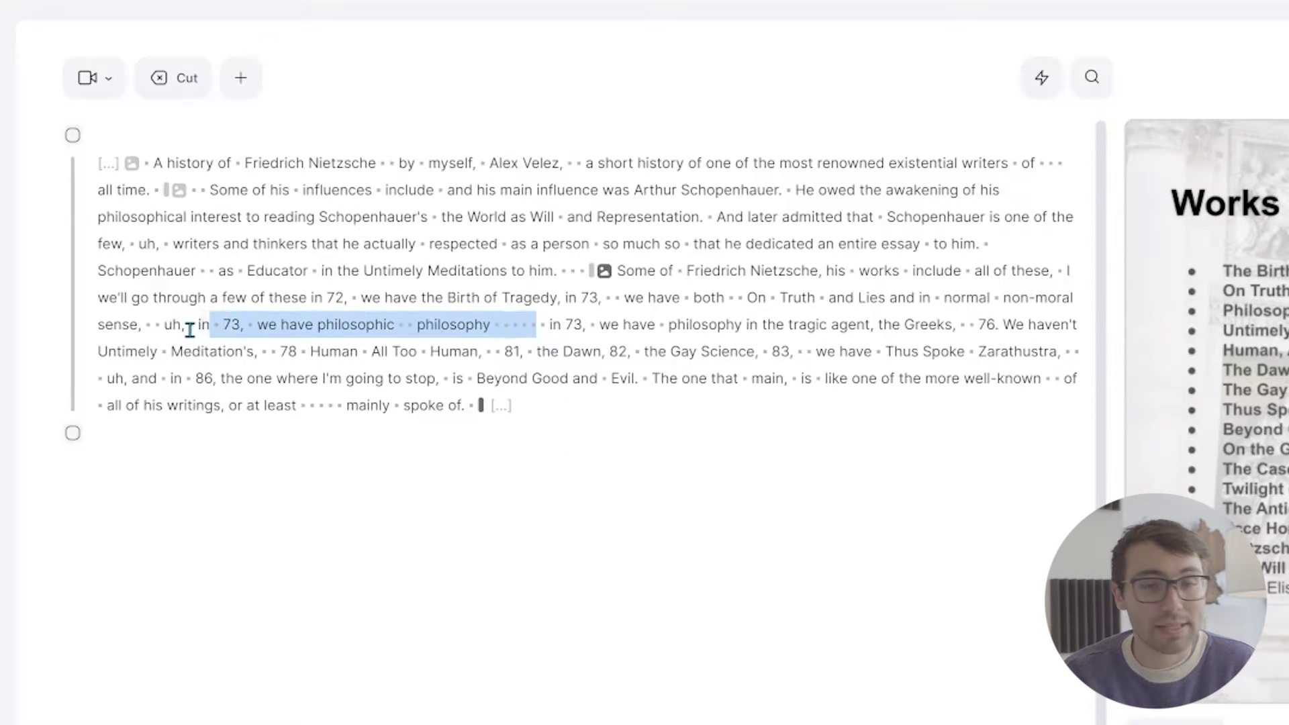
click(473, 293)
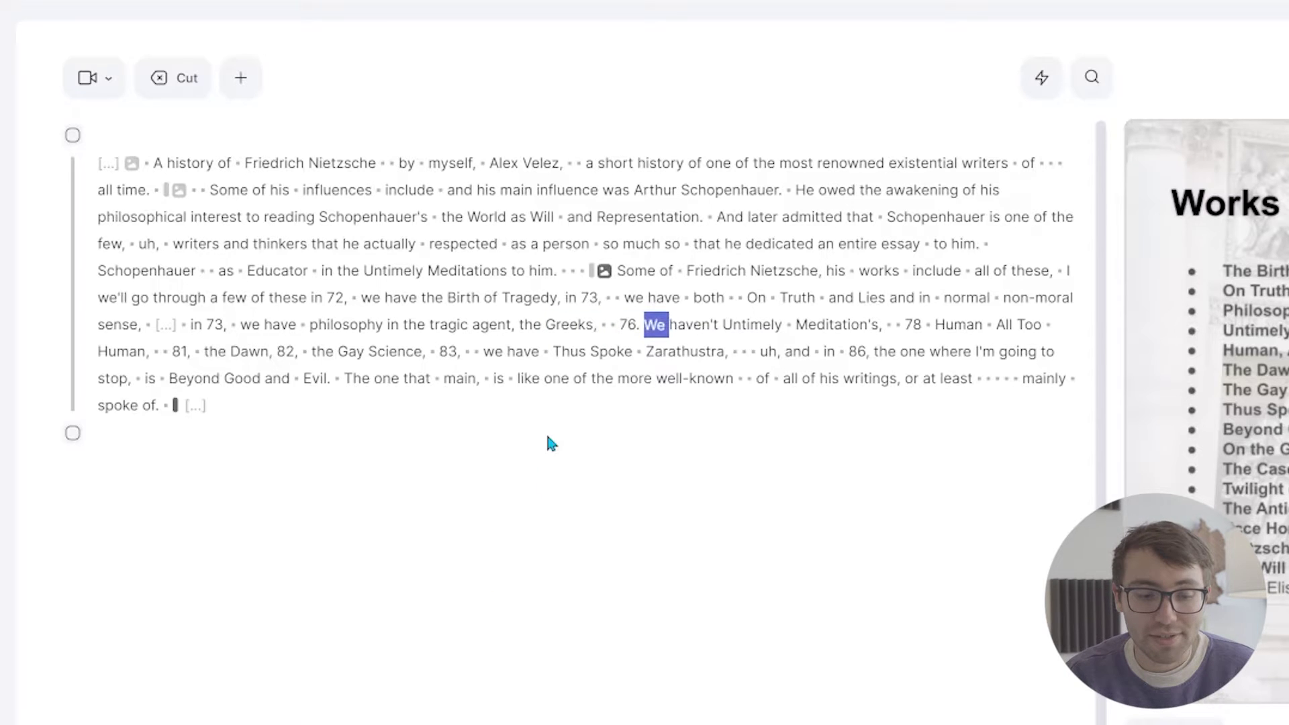
double_click(628, 324)
key(c)
text(76,)
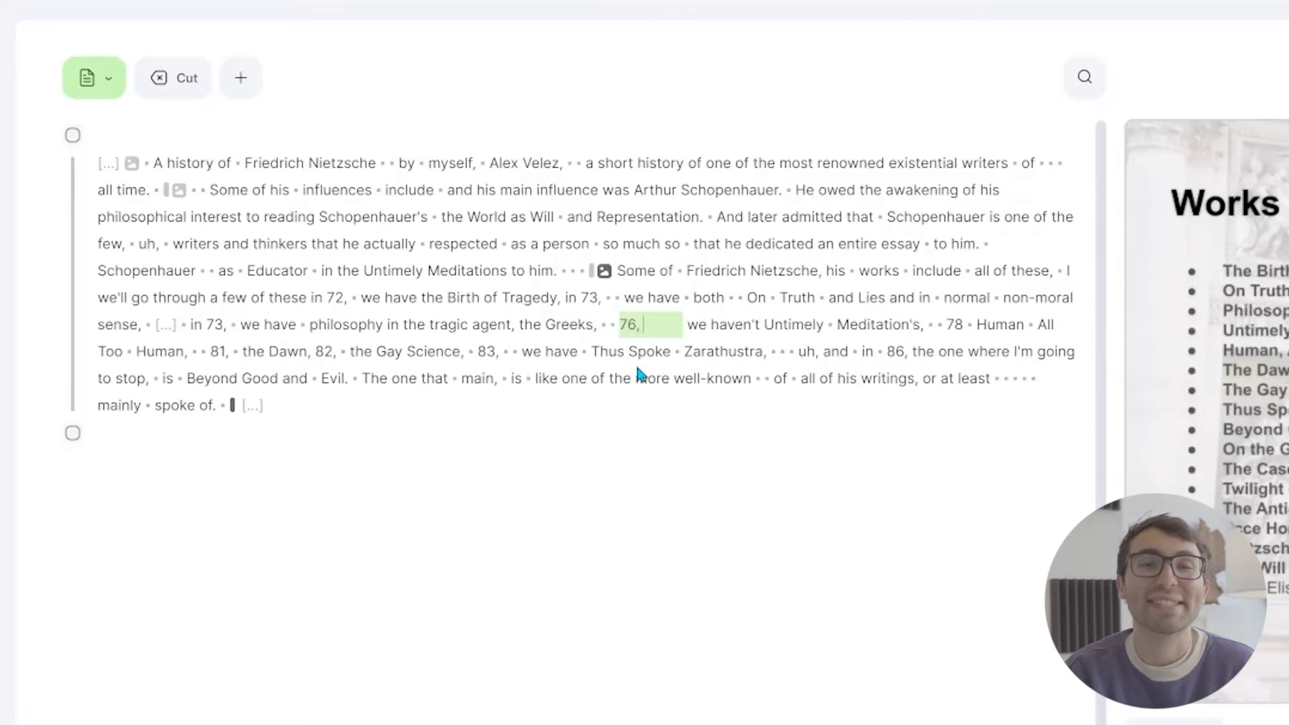
key(Escape)
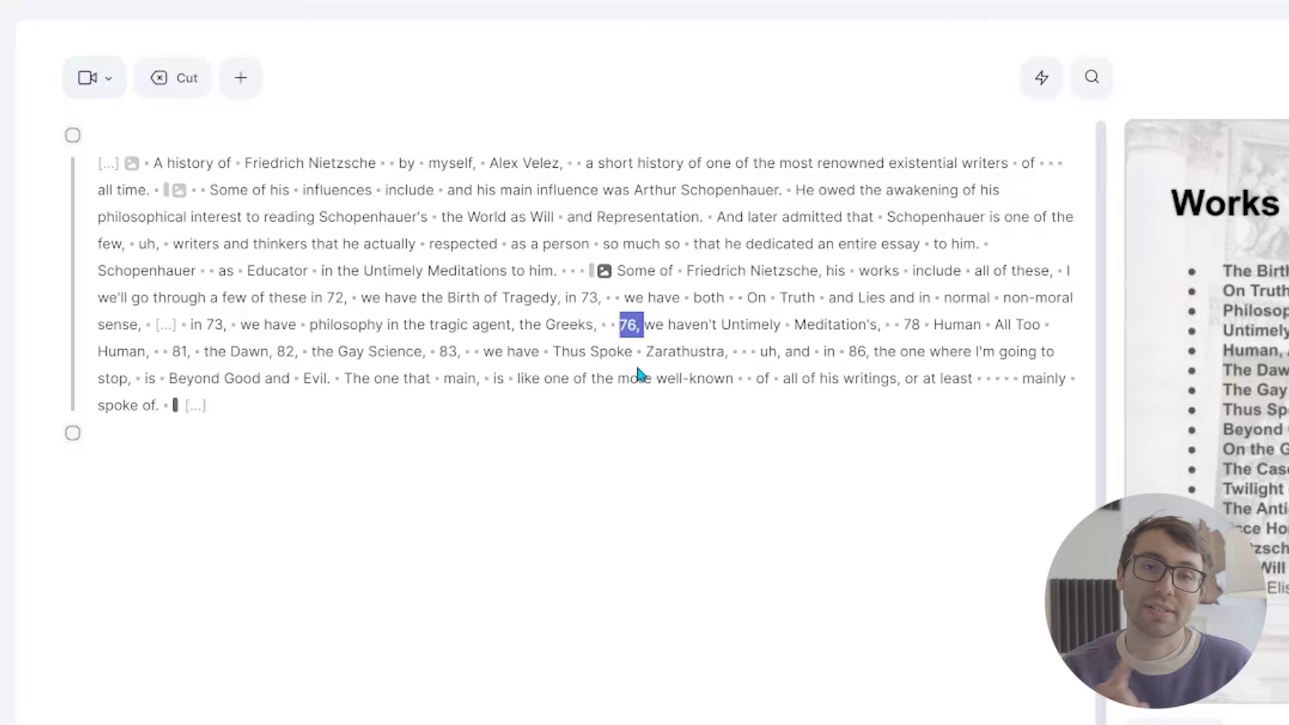
key(space)
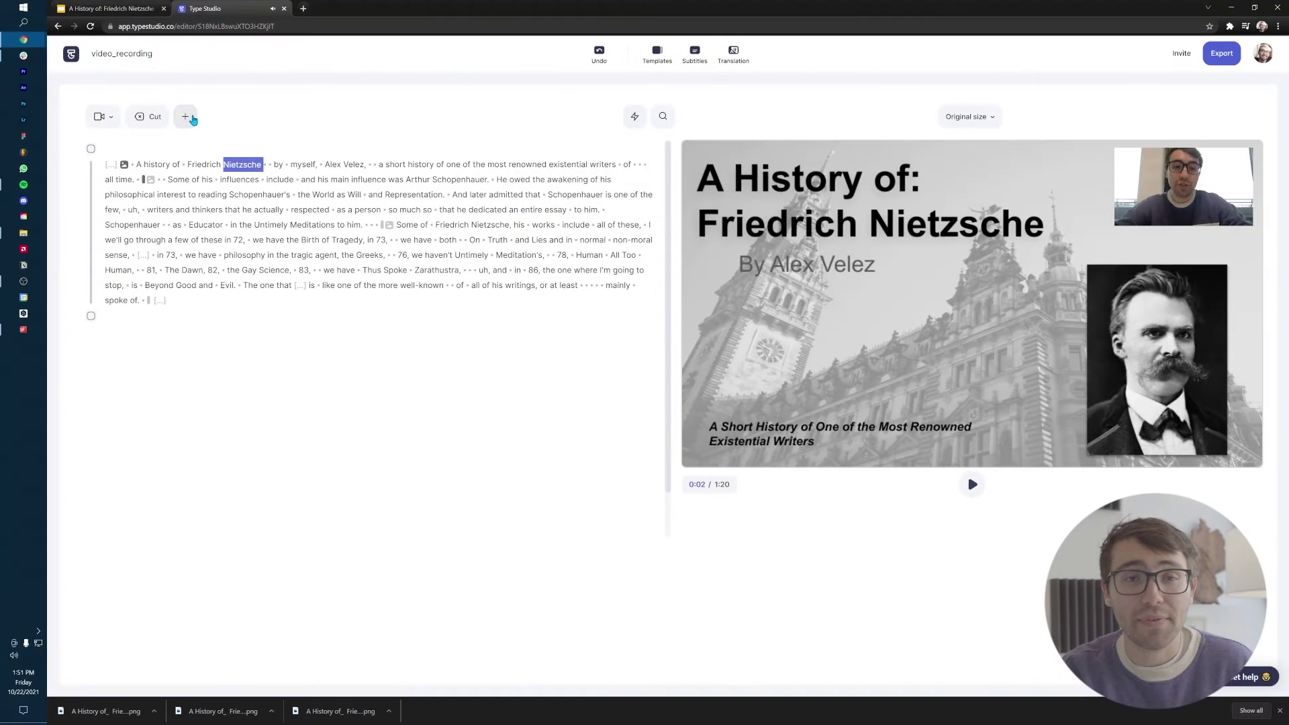
Step: Insert the Pexels 'germany' photo of a night-lit old-town square into the video
click(189, 118)
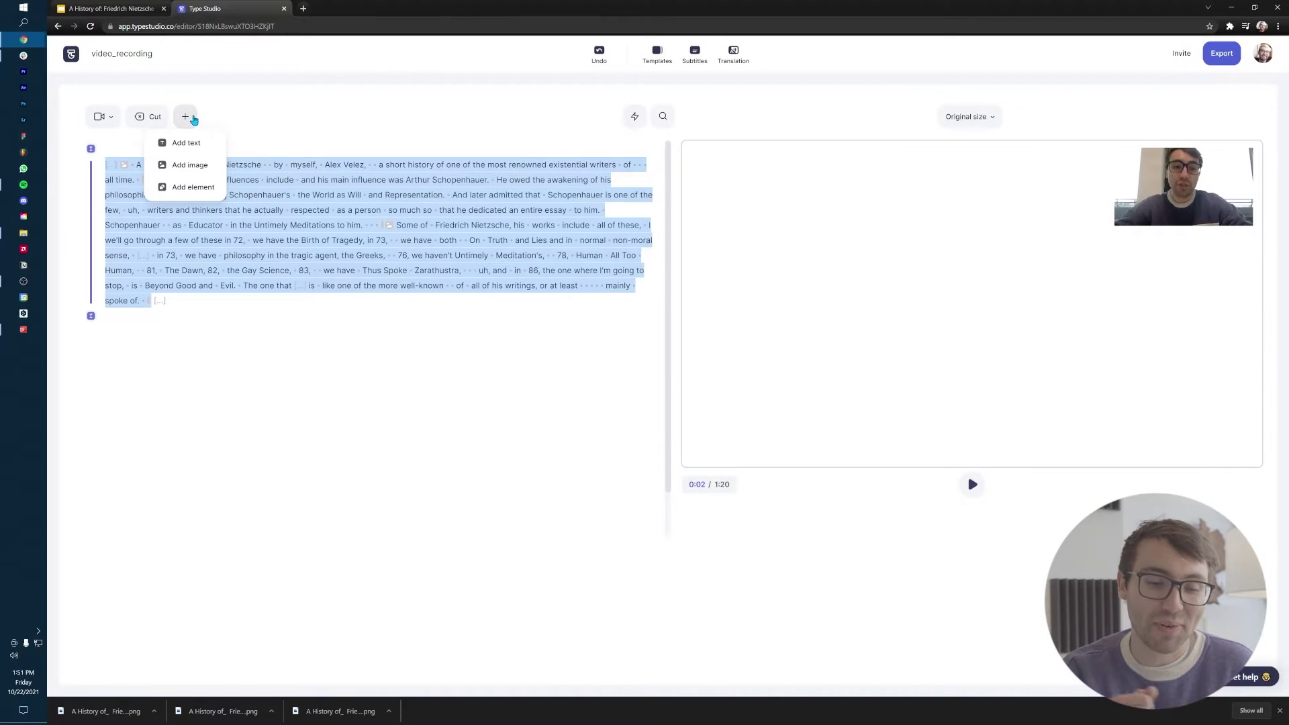
click(191, 164)
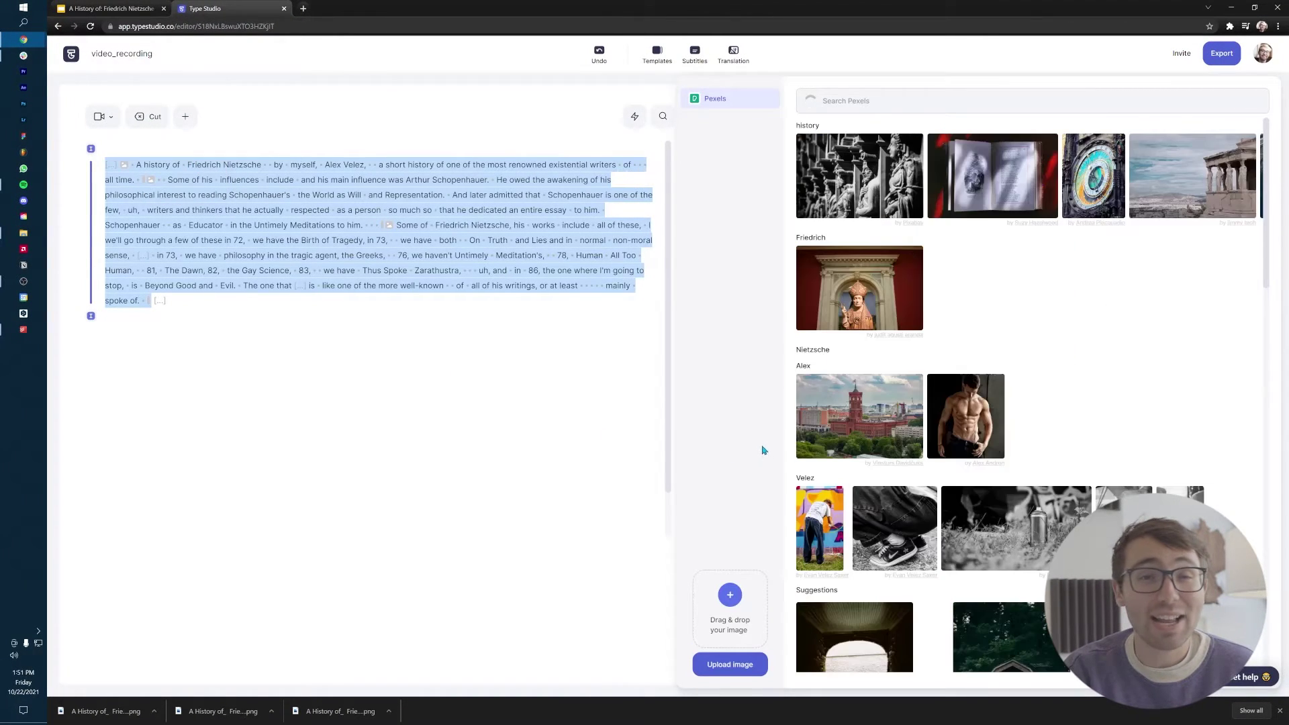
click(886, 100)
text(ga)
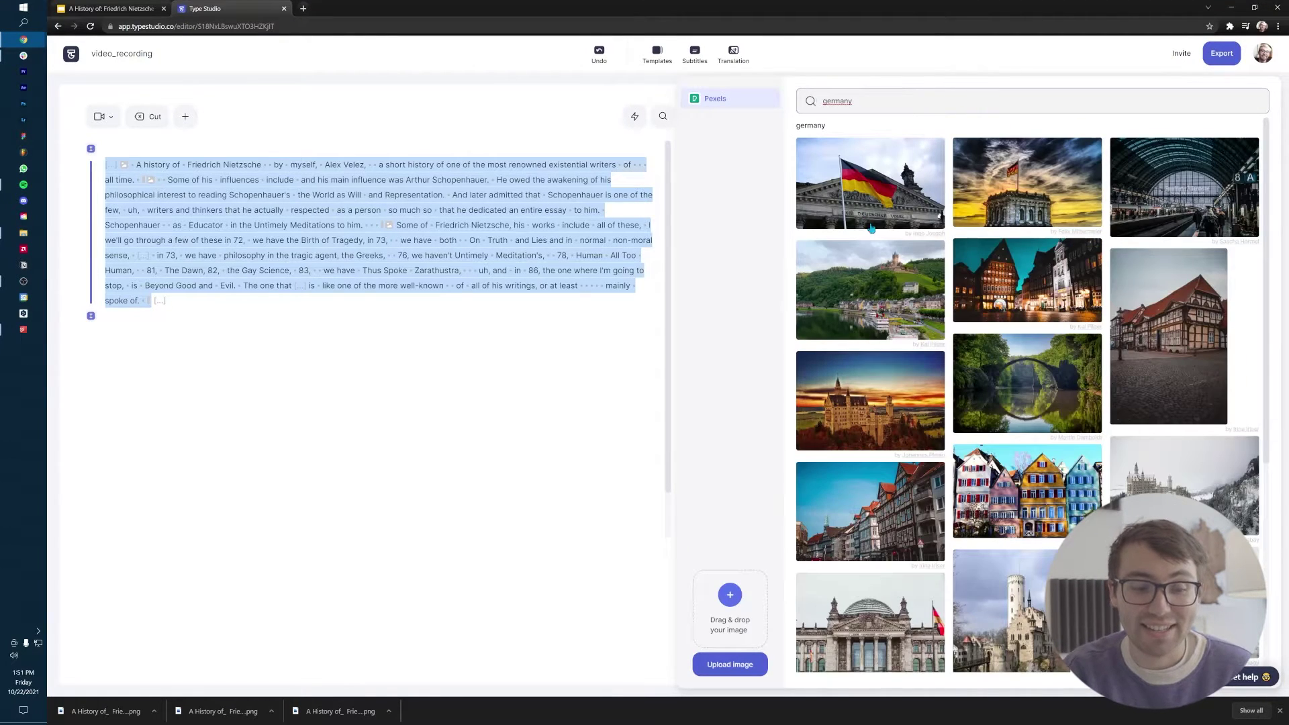
scroll(1059, 211, down, 1)
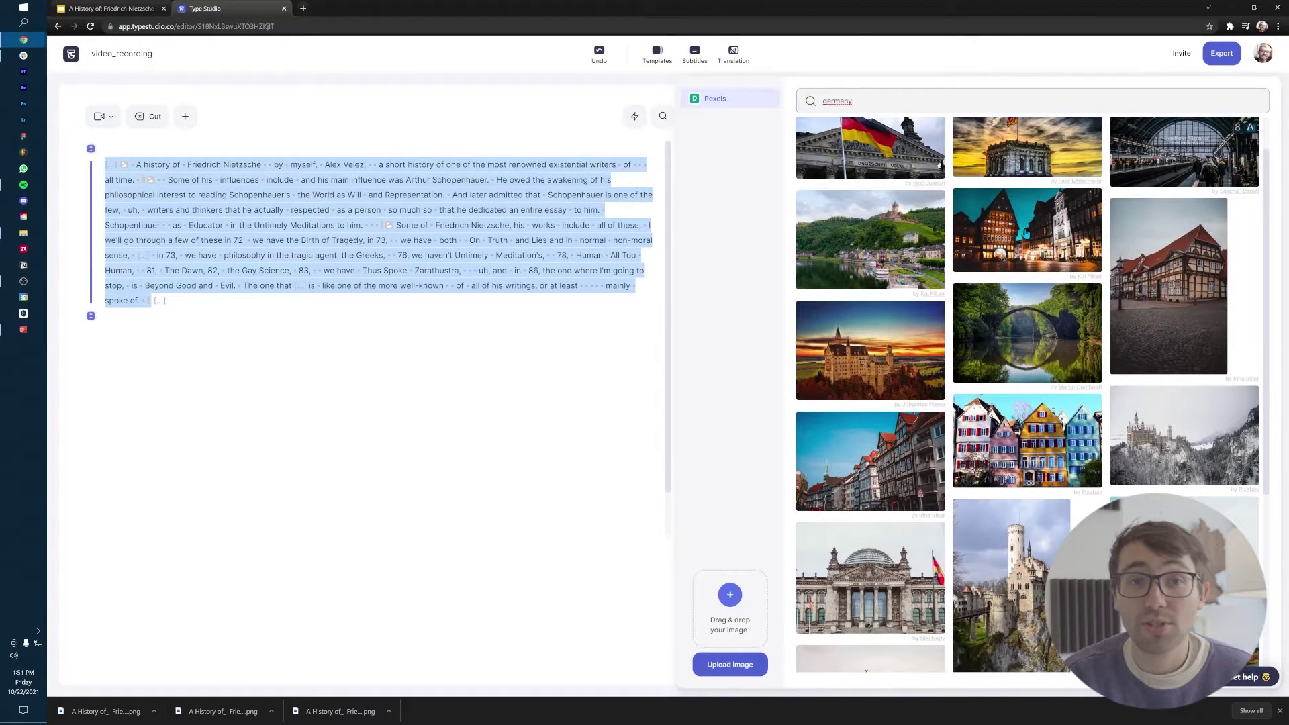
click(1039, 234)
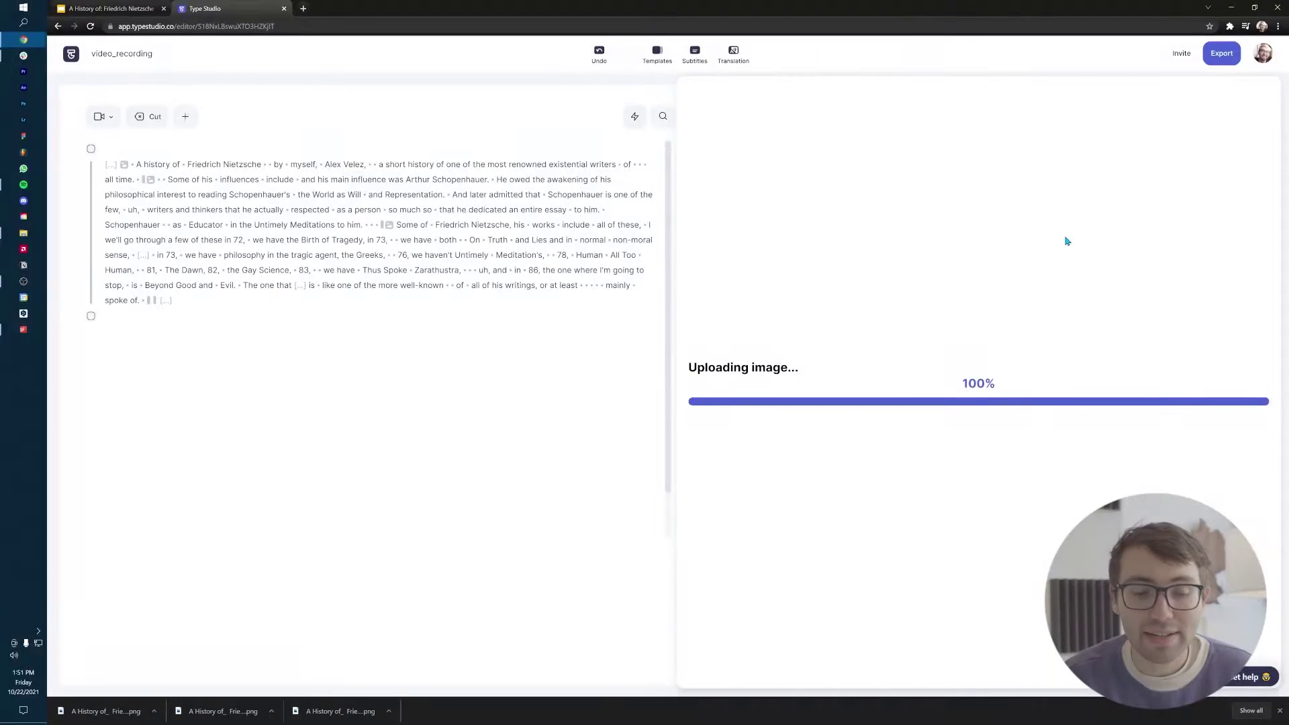
click(154, 302)
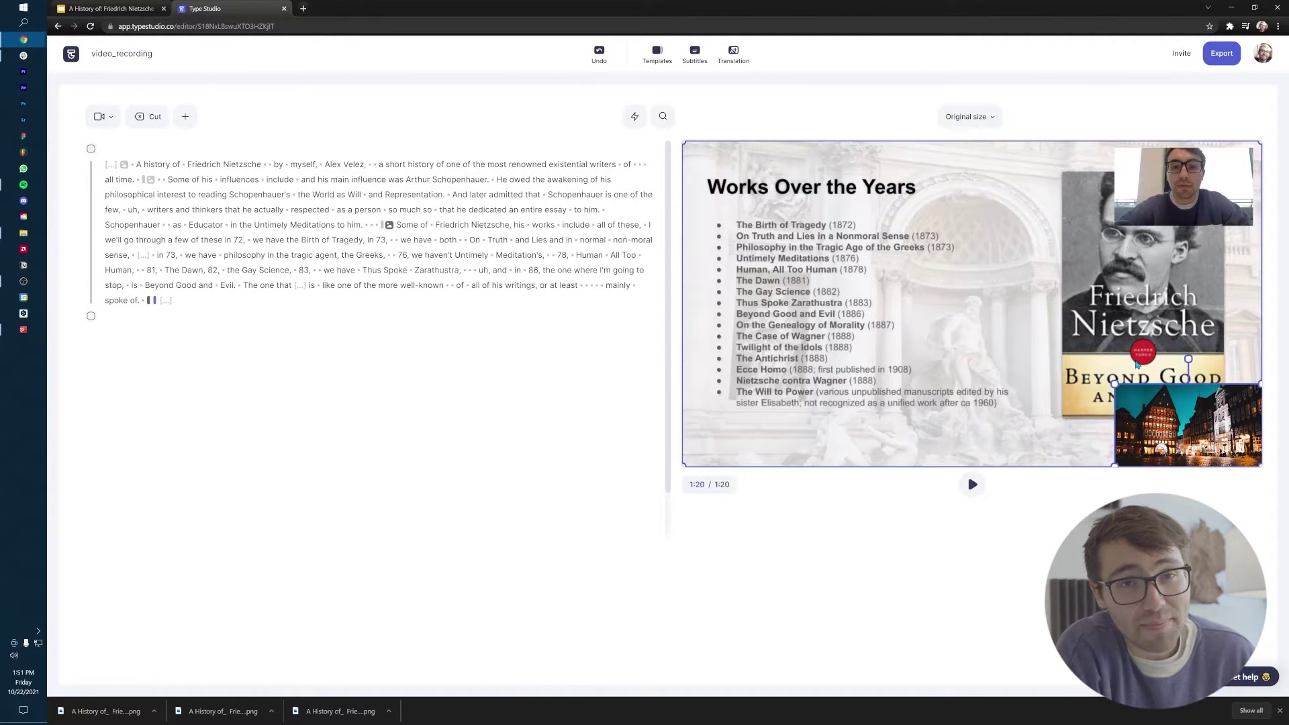
Step: Add a new text box attached to the opening sentence's scene
double_click(159, 164)
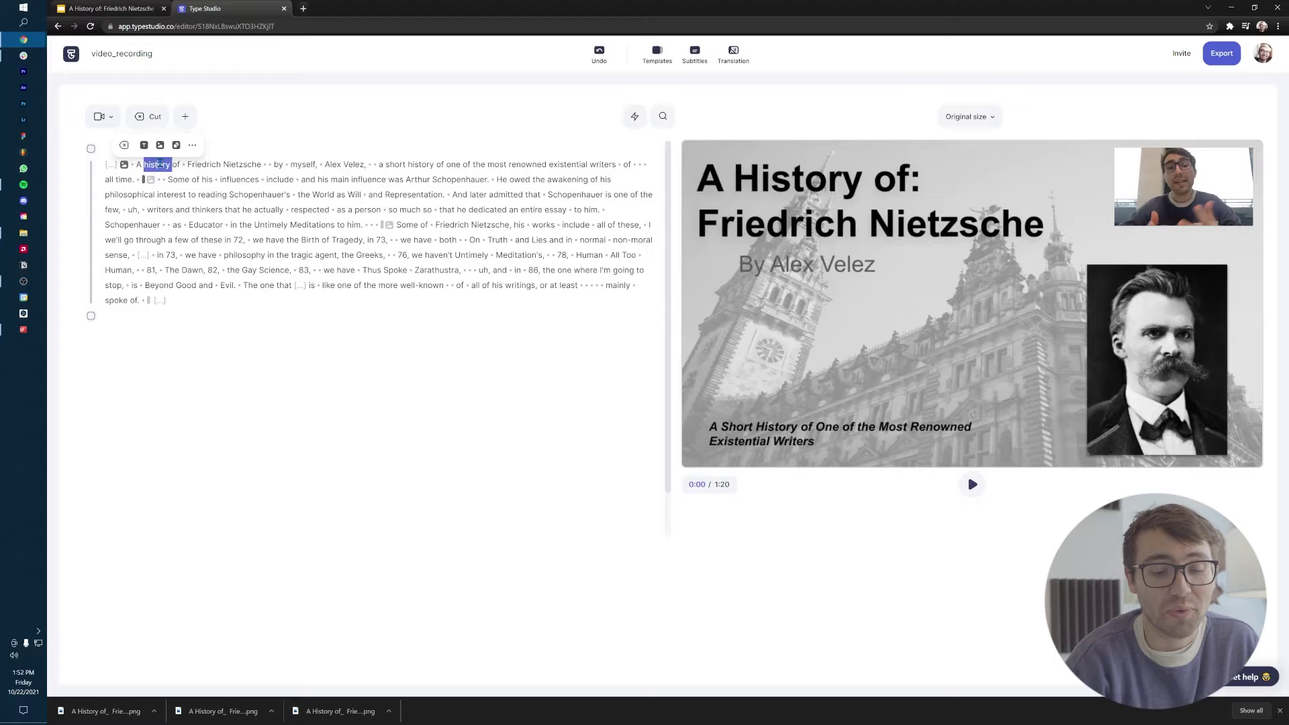
click(192, 115)
click(279, 107)
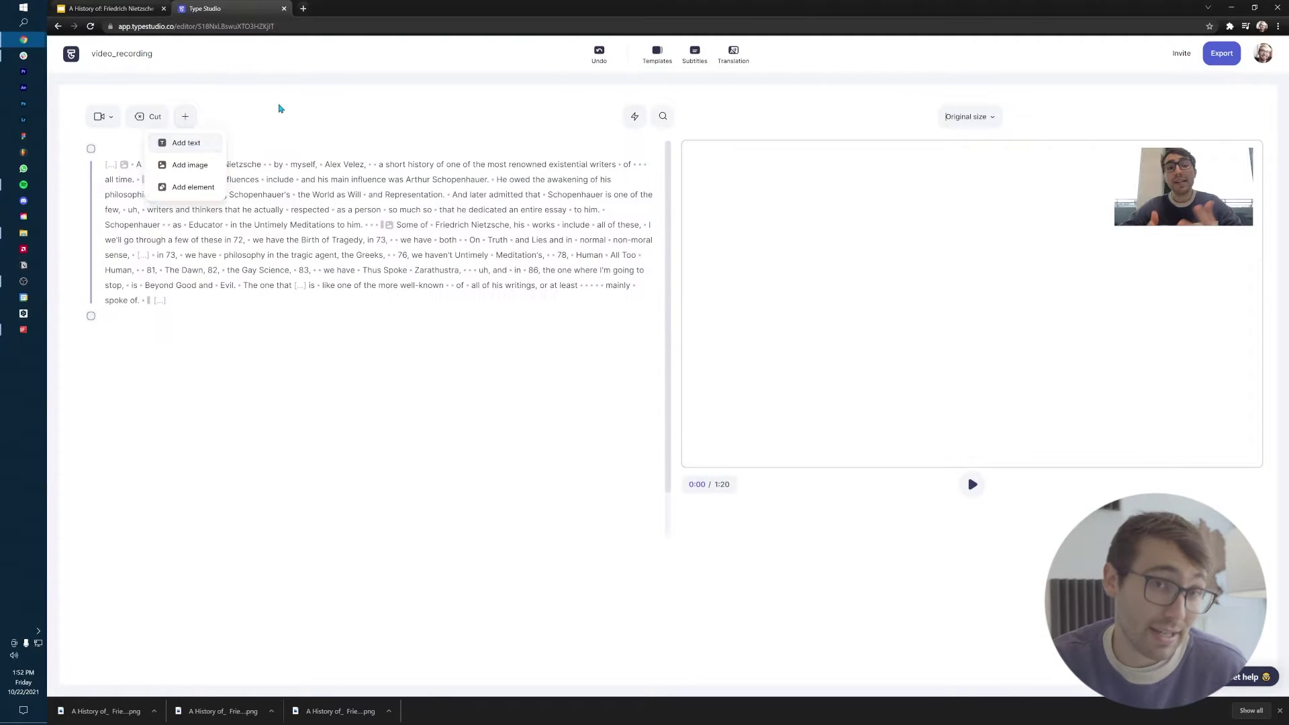
mouse_move(135, 164)
mouse_down()
mouse_move(139, 181)
mouse_move(177, 193)
mouse_up()
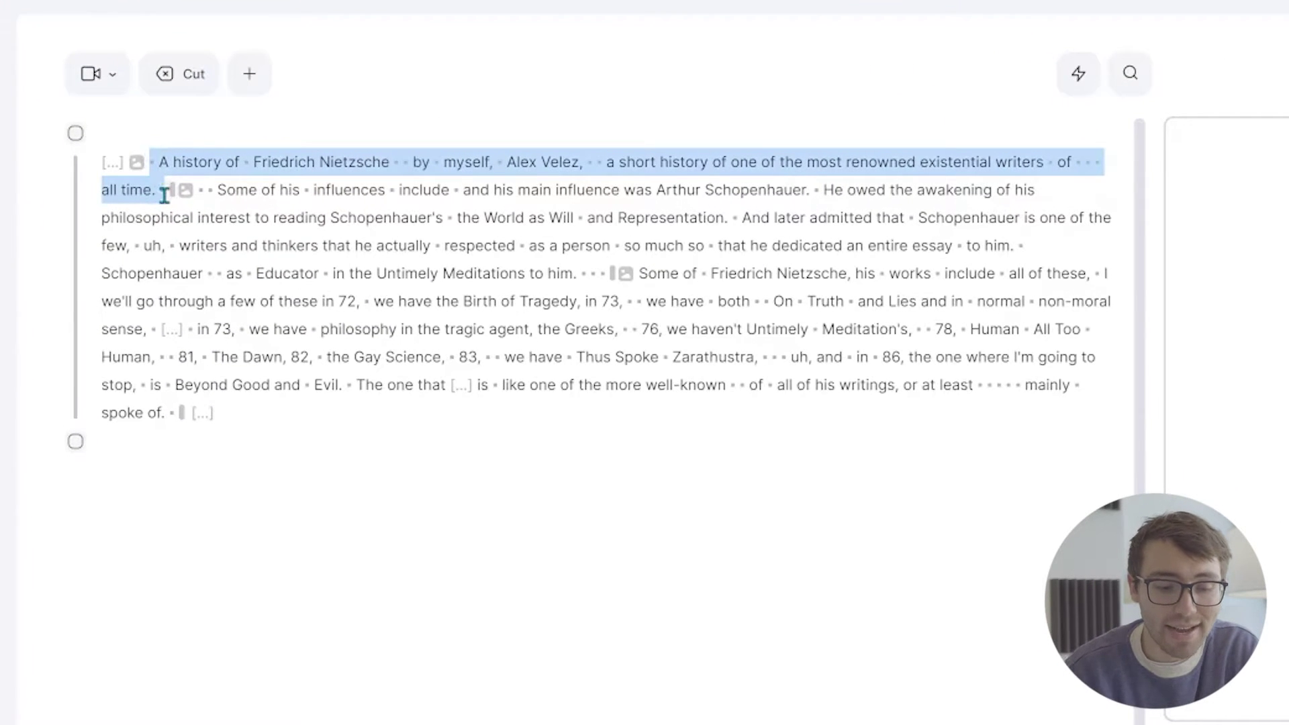
click(142, 155)
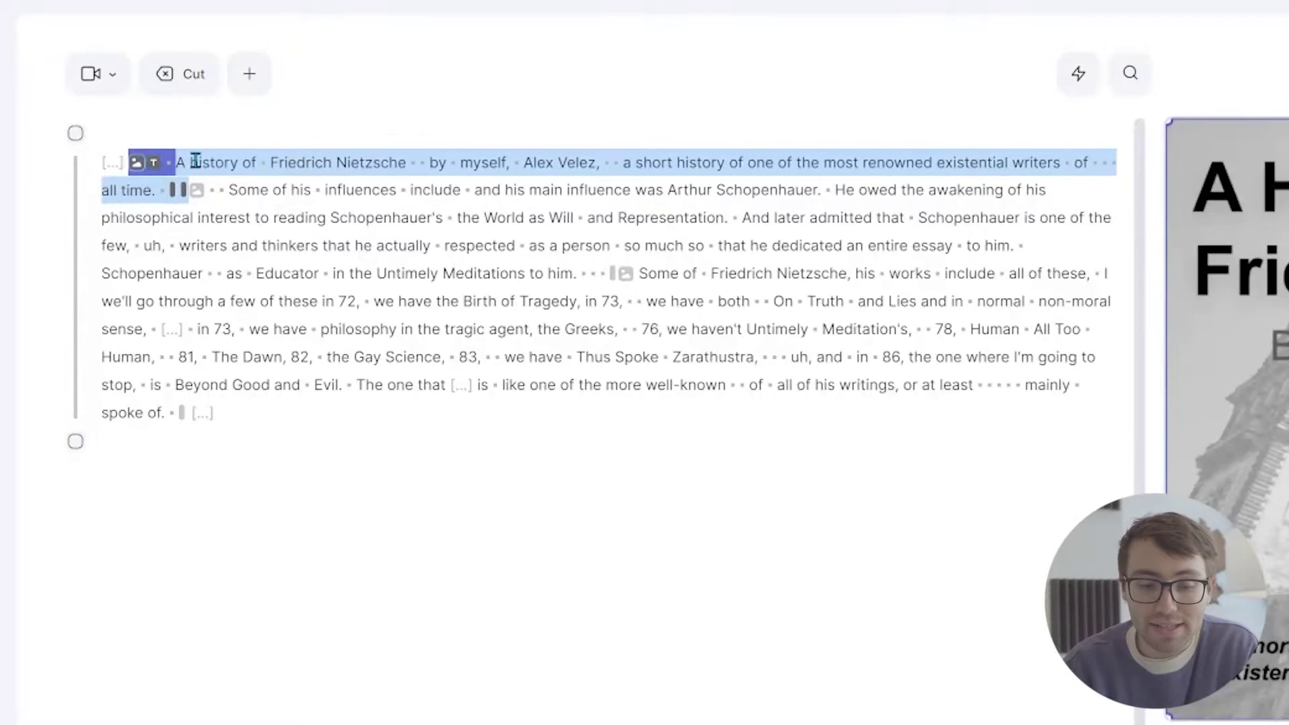
key(Escape)
text(Philosop)
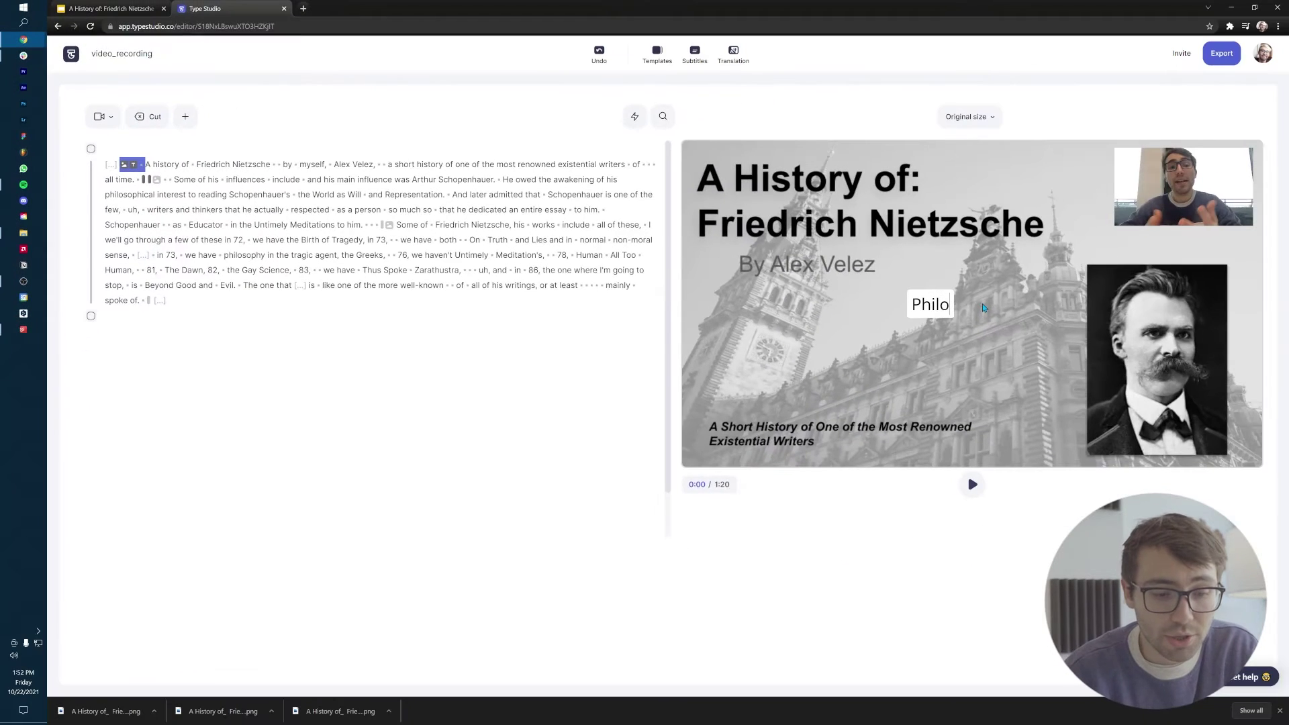
text(hy )
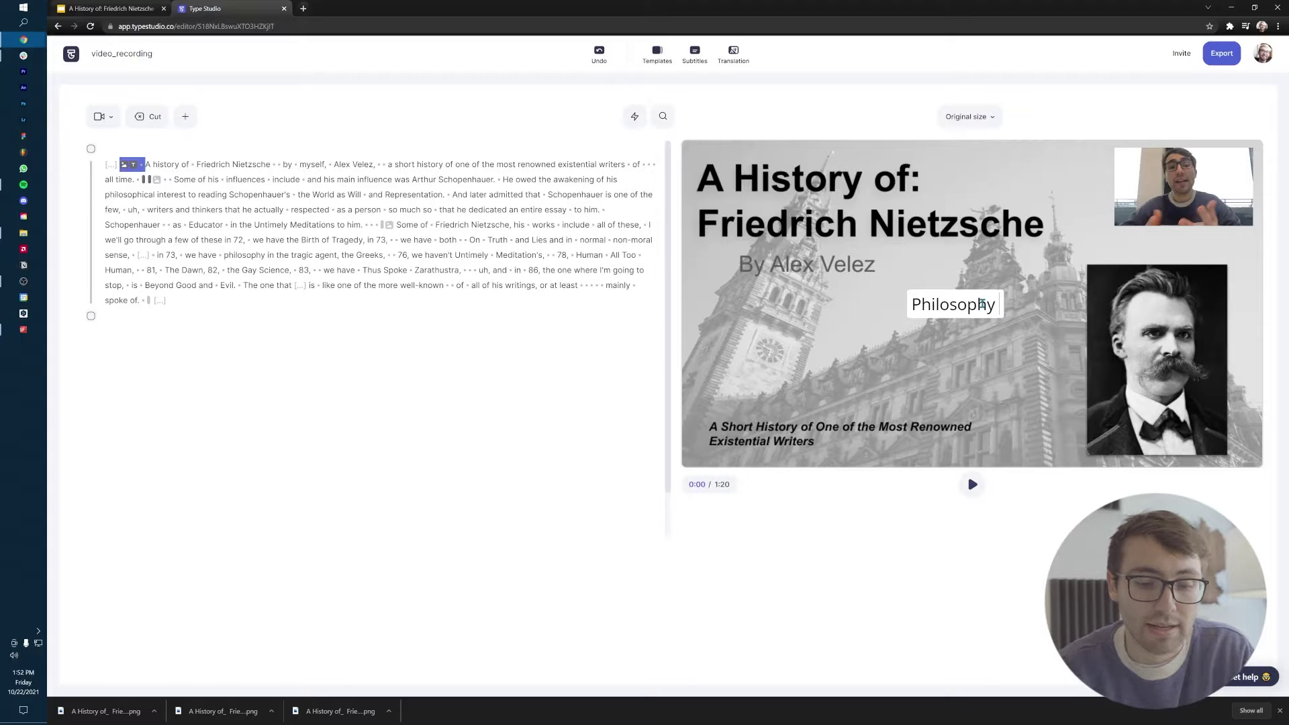
text(101)
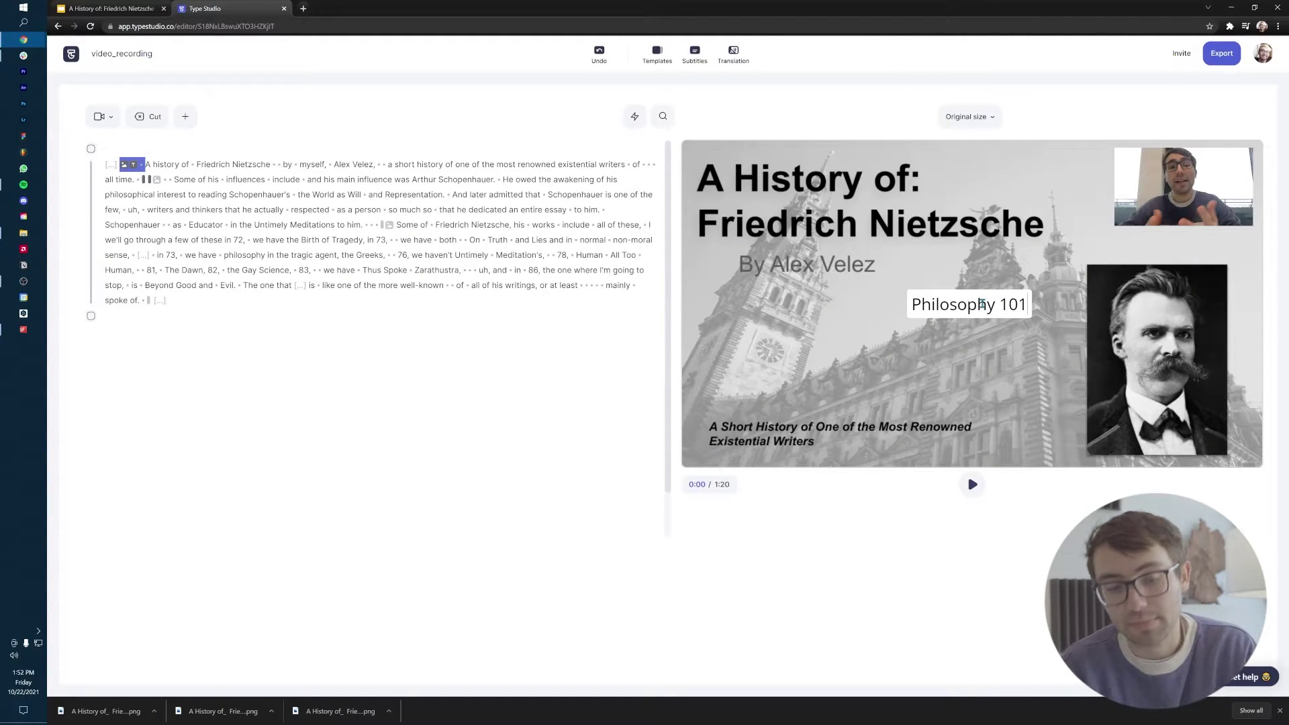
Step: Move the text box left, add Prof. Darhman and 10.22.2021 lines, and set font Asul
drag(979, 304, 807, 310)
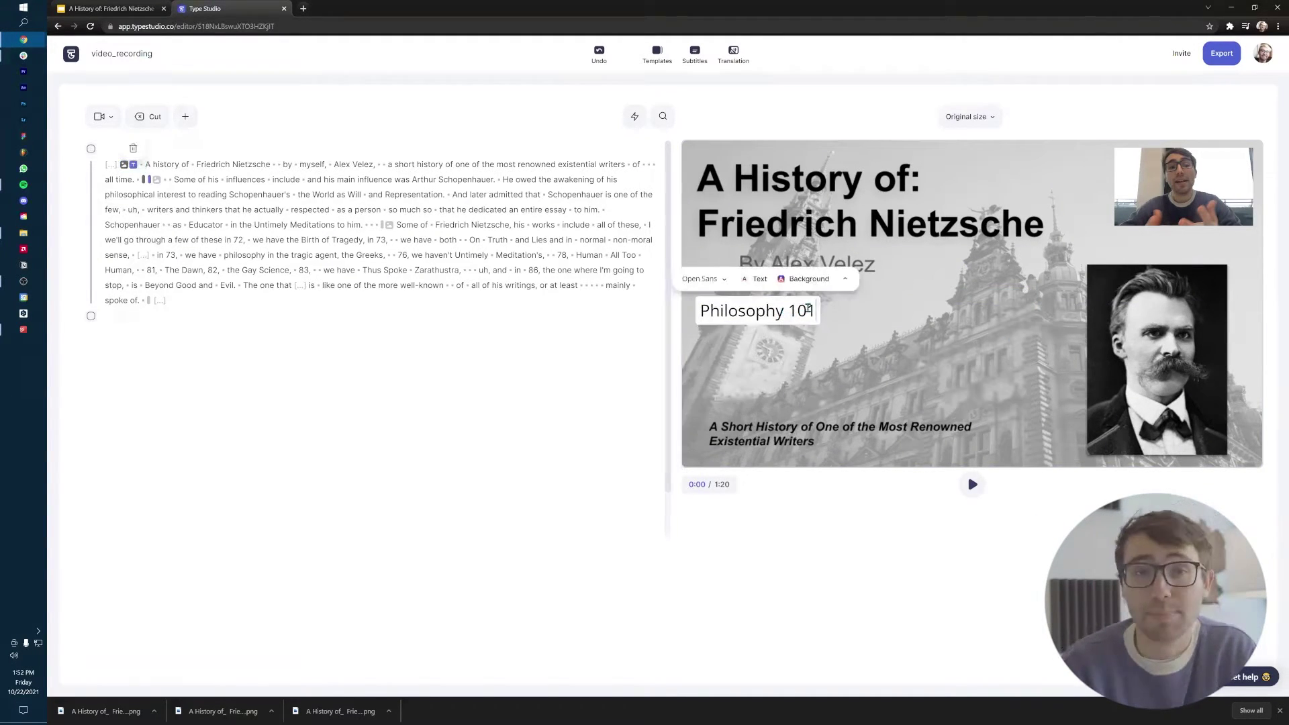
key(Return)
text(Prof. Dar)
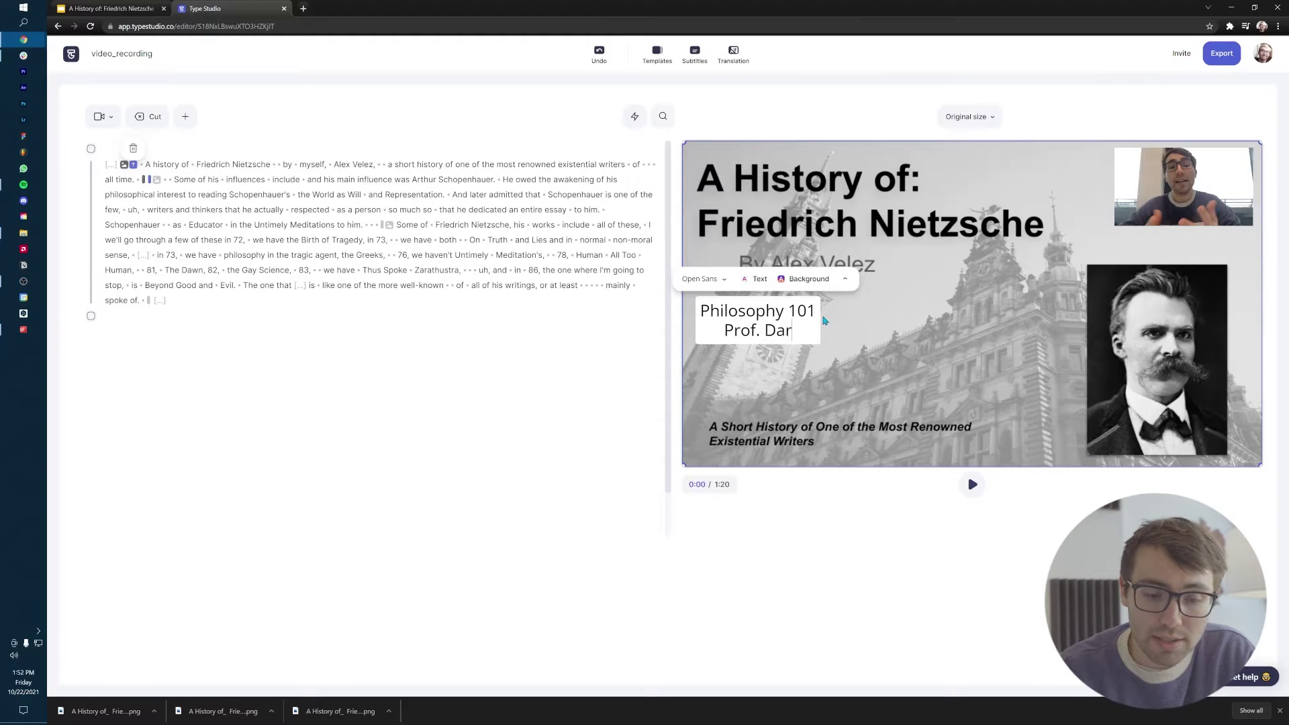
text(hman)
key(Return)
text(10.22.2021)
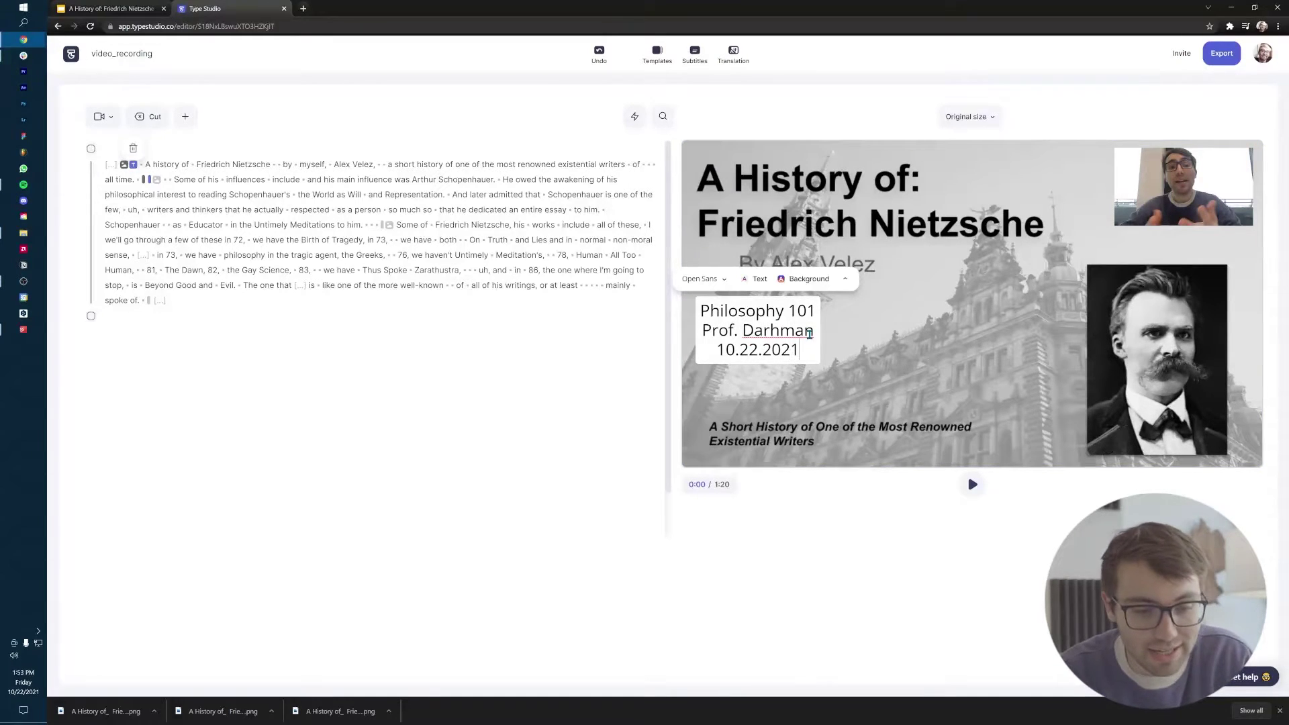
click(802, 278)
click(703, 278)
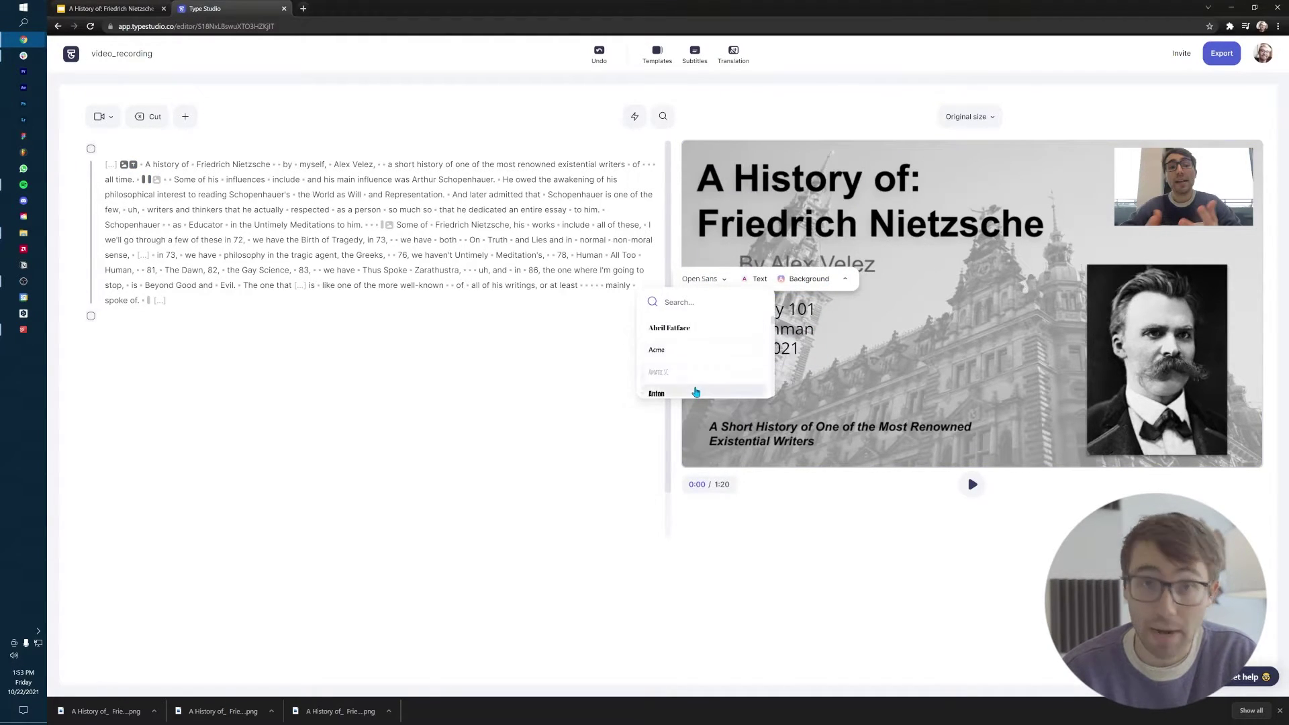
scroll(695, 392, down, 2)
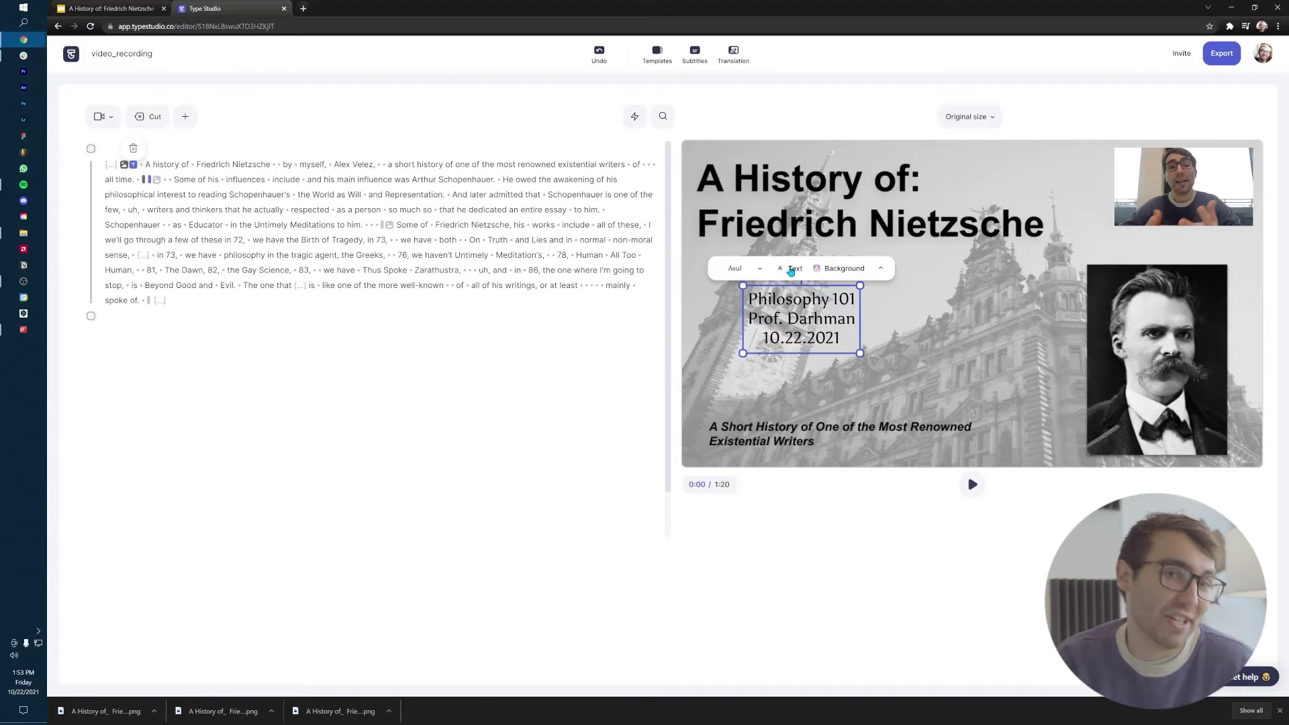
click(847, 264)
Step: Give the text box a light translucent grey background
click(883, 78)
click(842, 101)
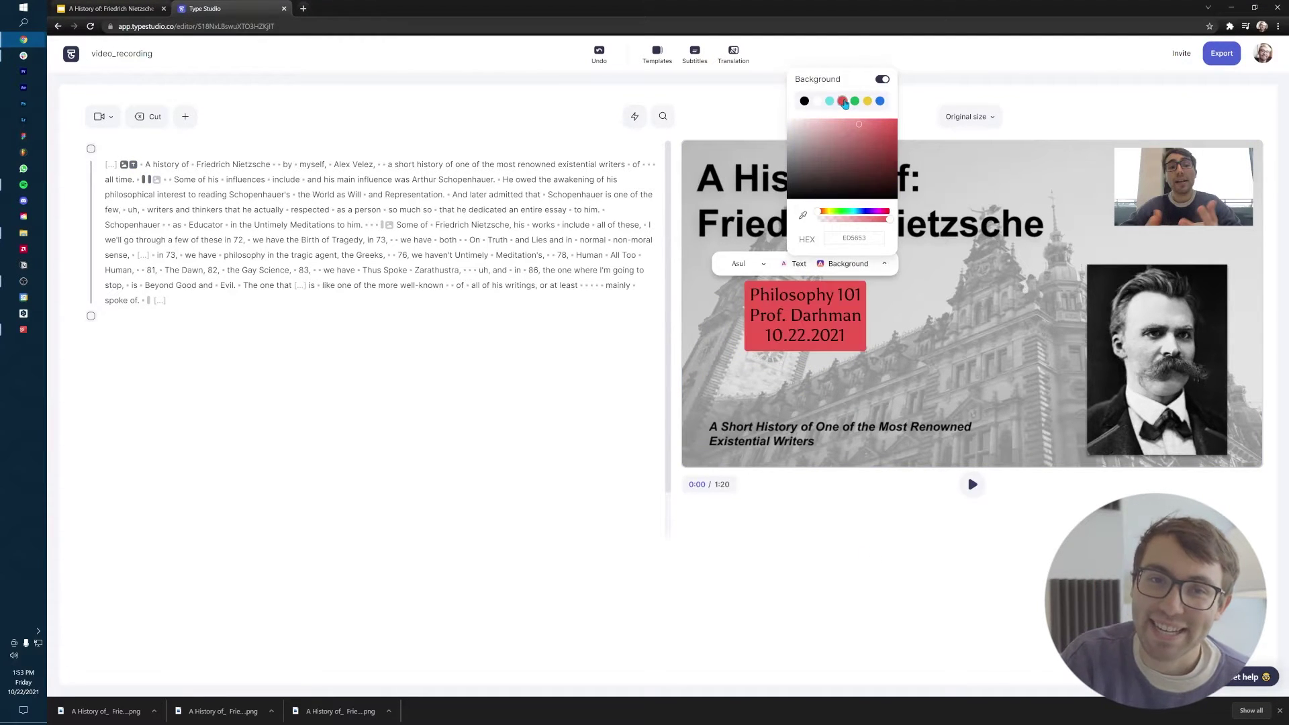
click(851, 222)
click(927, 612)
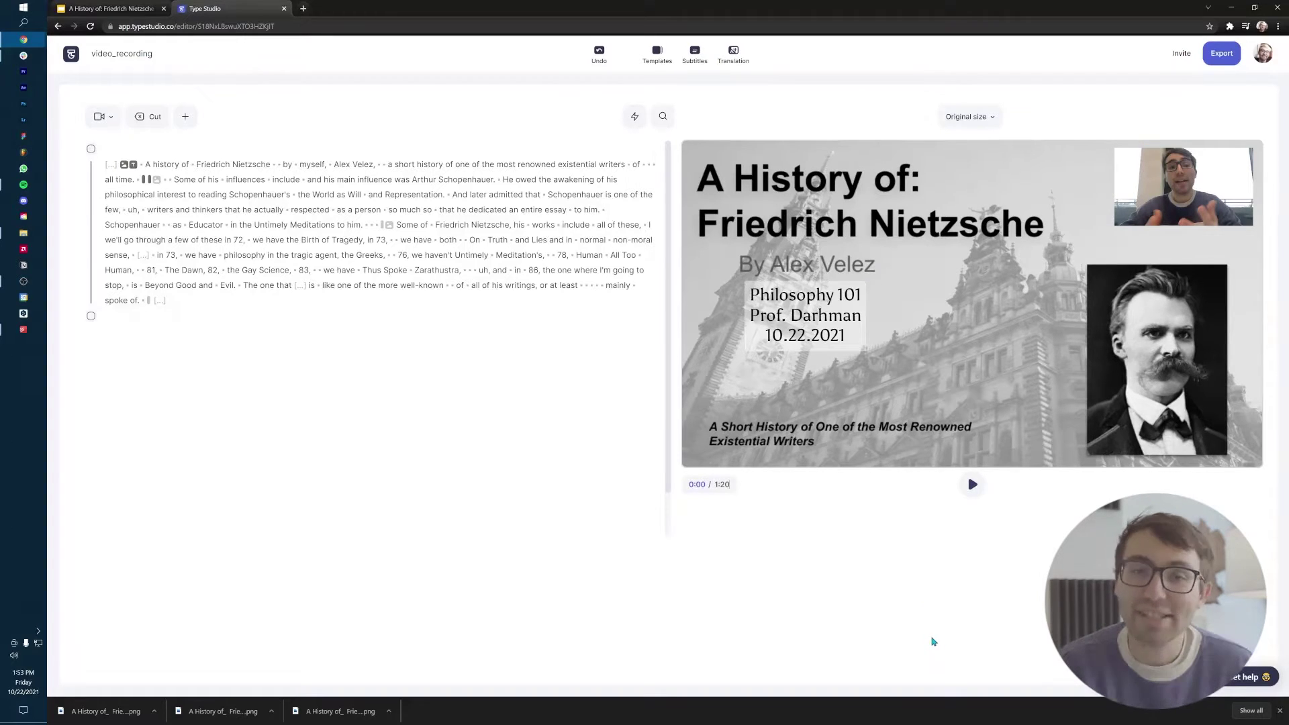
Step: Add an arrow on the Influences slide, sized and angled toward the portrait
drag(168, 178, 379, 227)
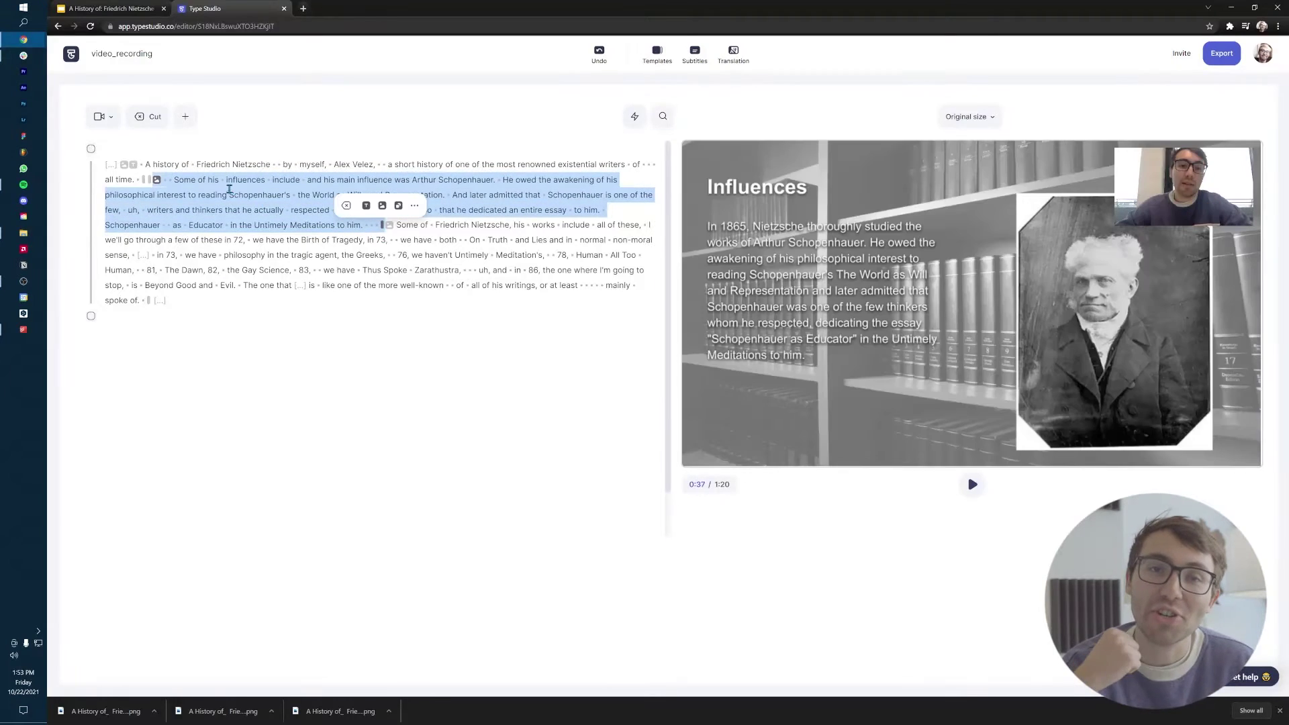
click(398, 206)
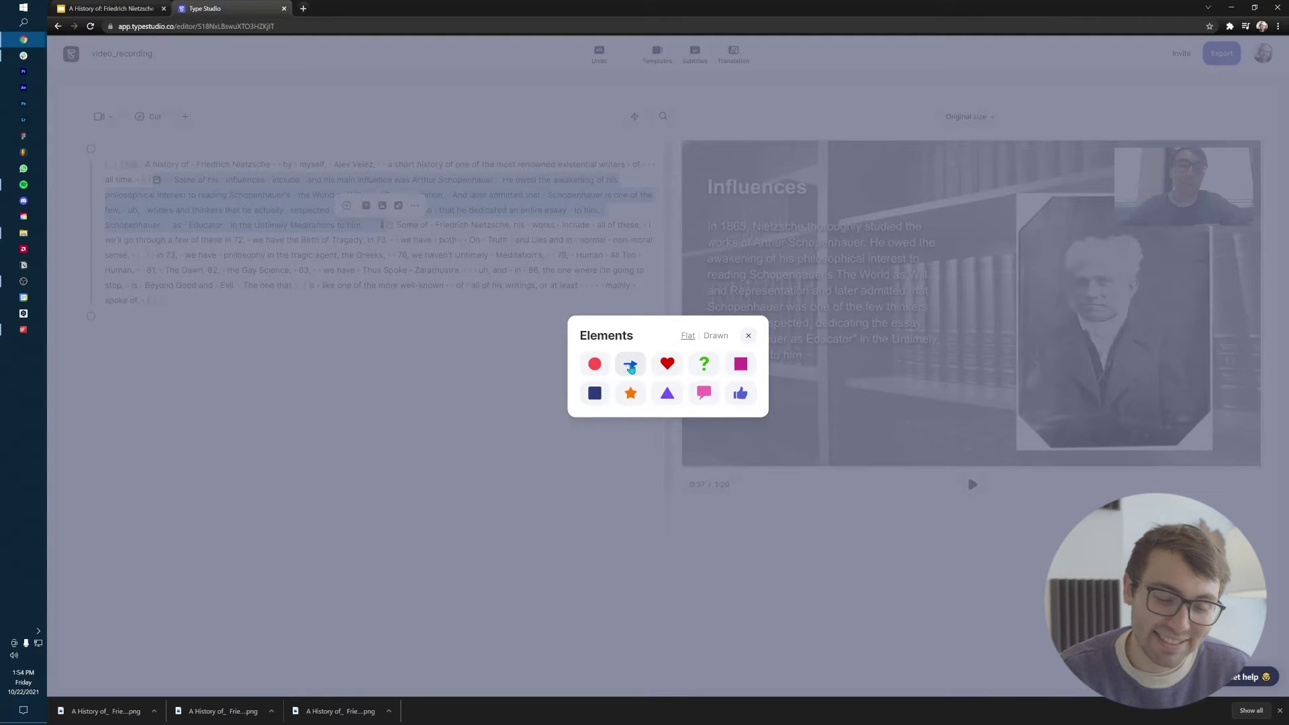
click(630, 367)
drag(760, 174, 997, 220)
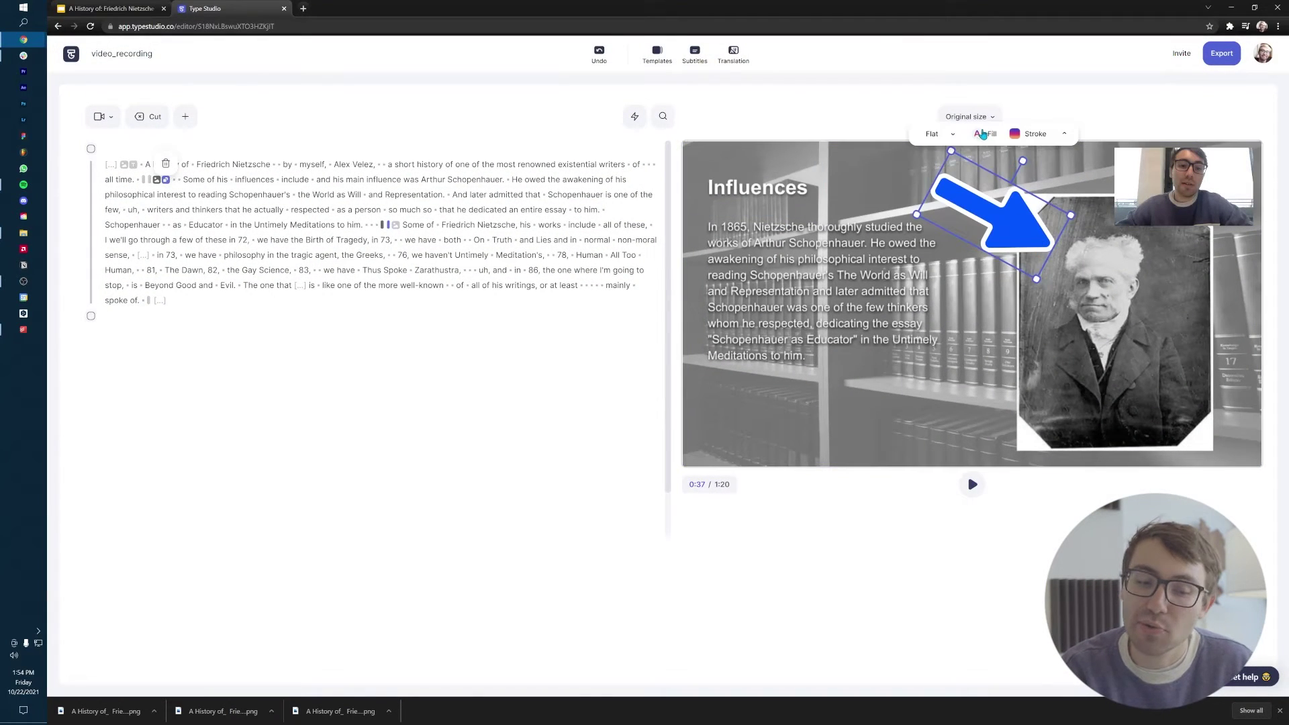
drag(951, 151, 964, 170)
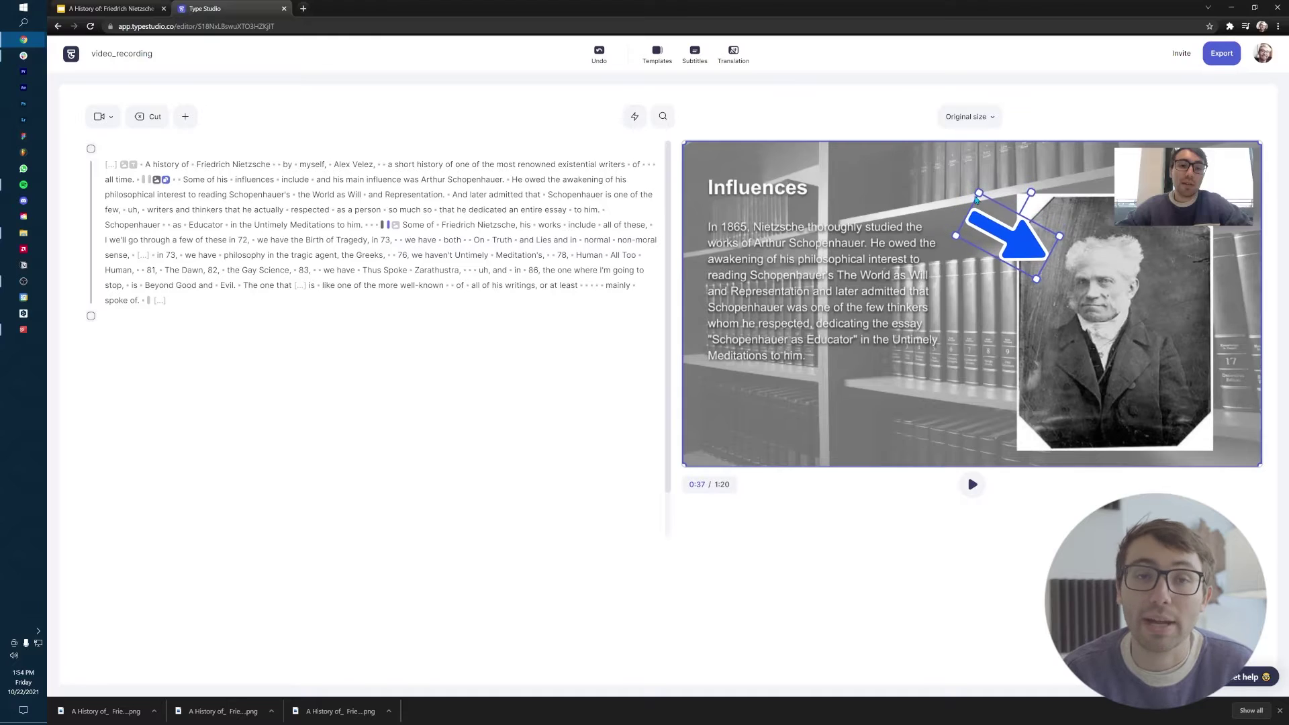
drag(963, 169, 969, 184)
Step: Give the arrow a white fill and a black outline
click(1033, 242)
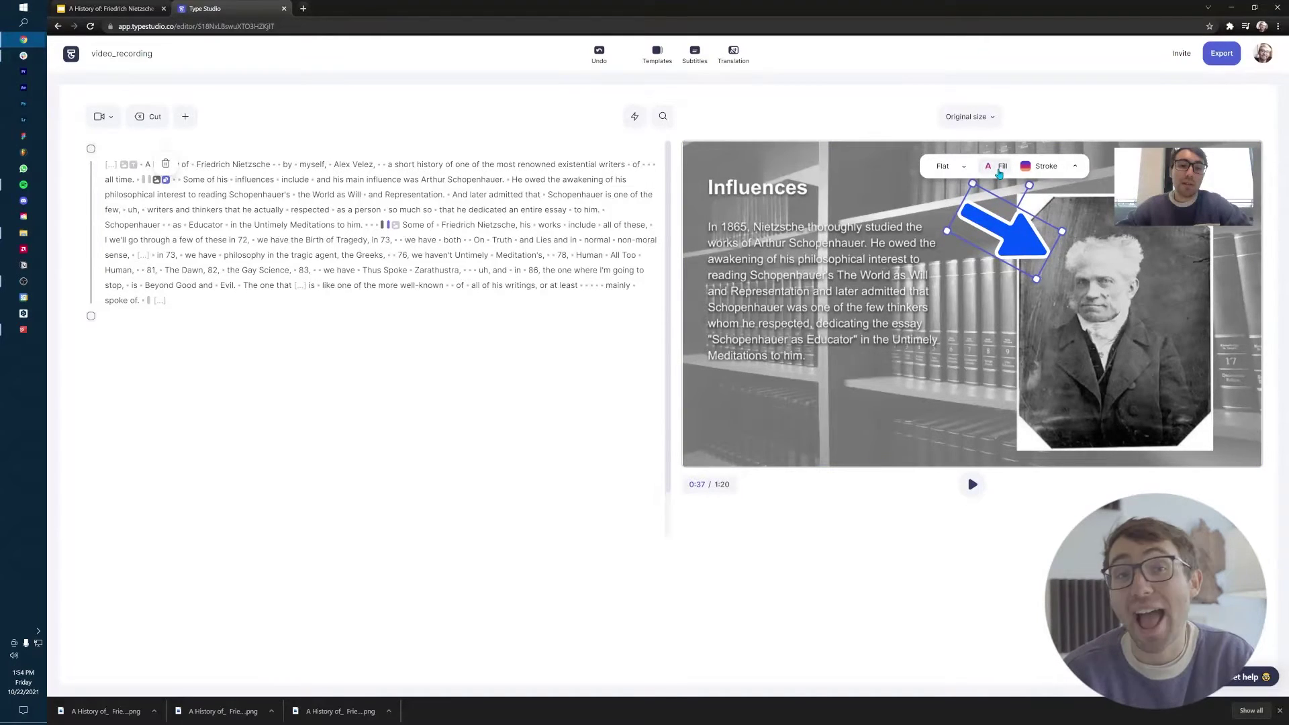
click(1000, 170)
drag(1067, 149, 1015, 125)
click(1007, 226)
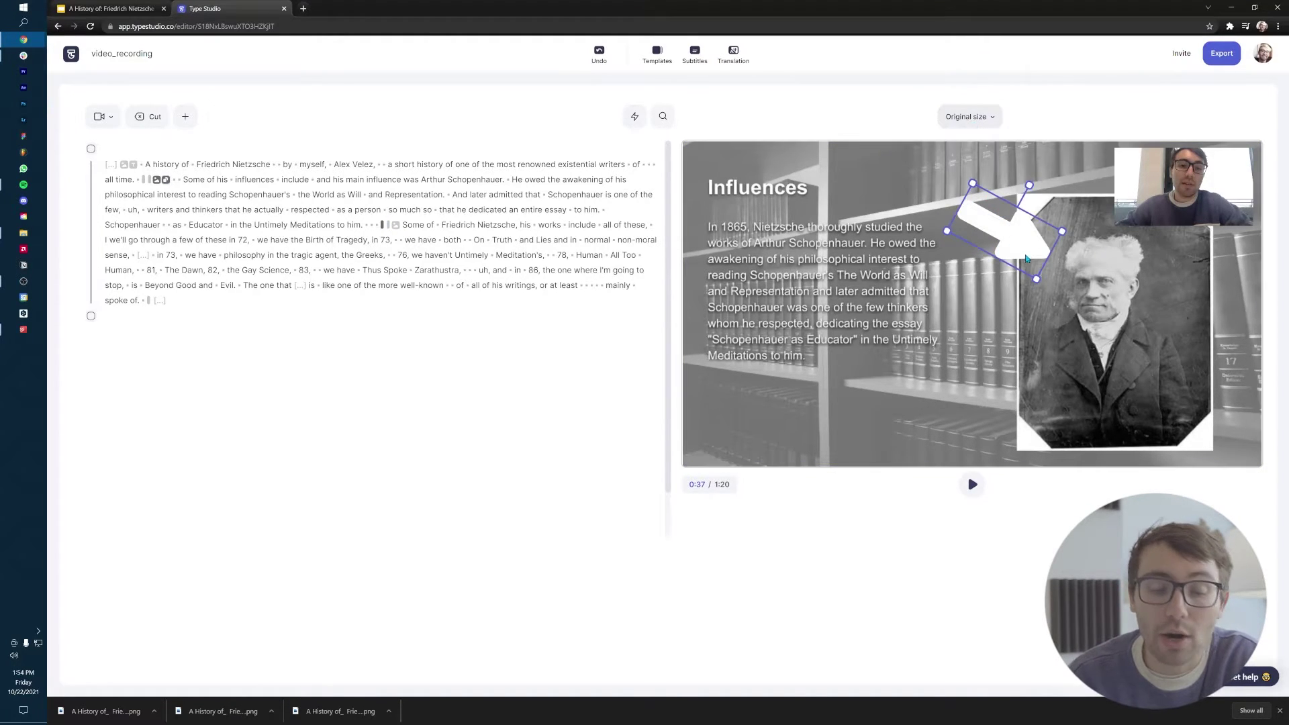
click(1037, 168)
click(1077, 107)
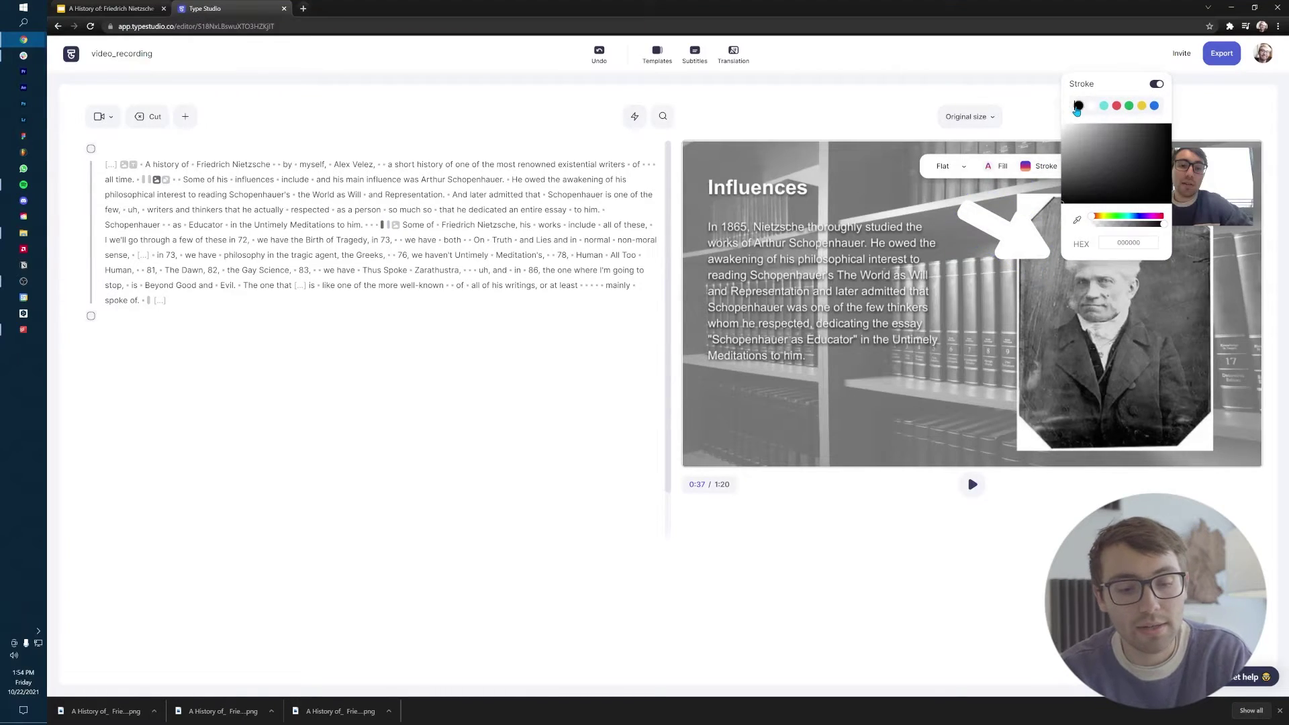
click(1023, 555)
Step: Place a yellow star at the portrait's bottom right with the '#1 Influence' label on it
key(ctrl+v)
drag(777, 231, 1136, 382)
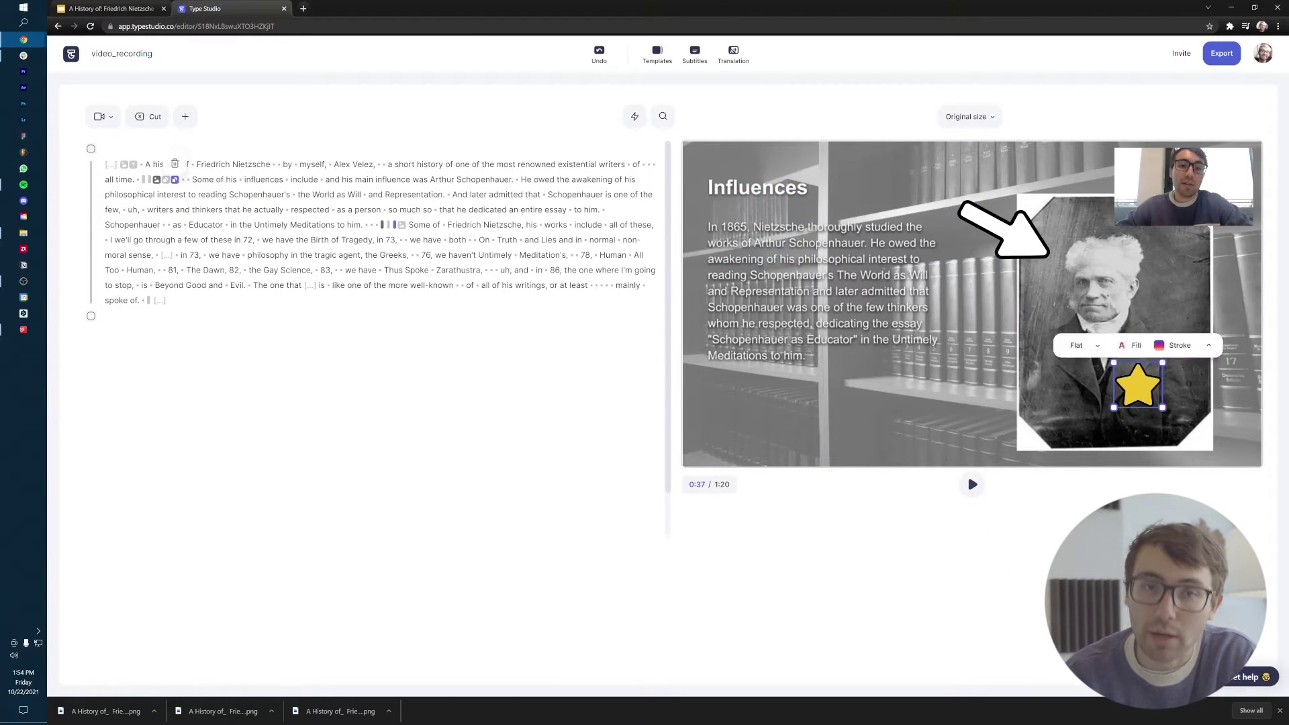
text(#1 Influence)
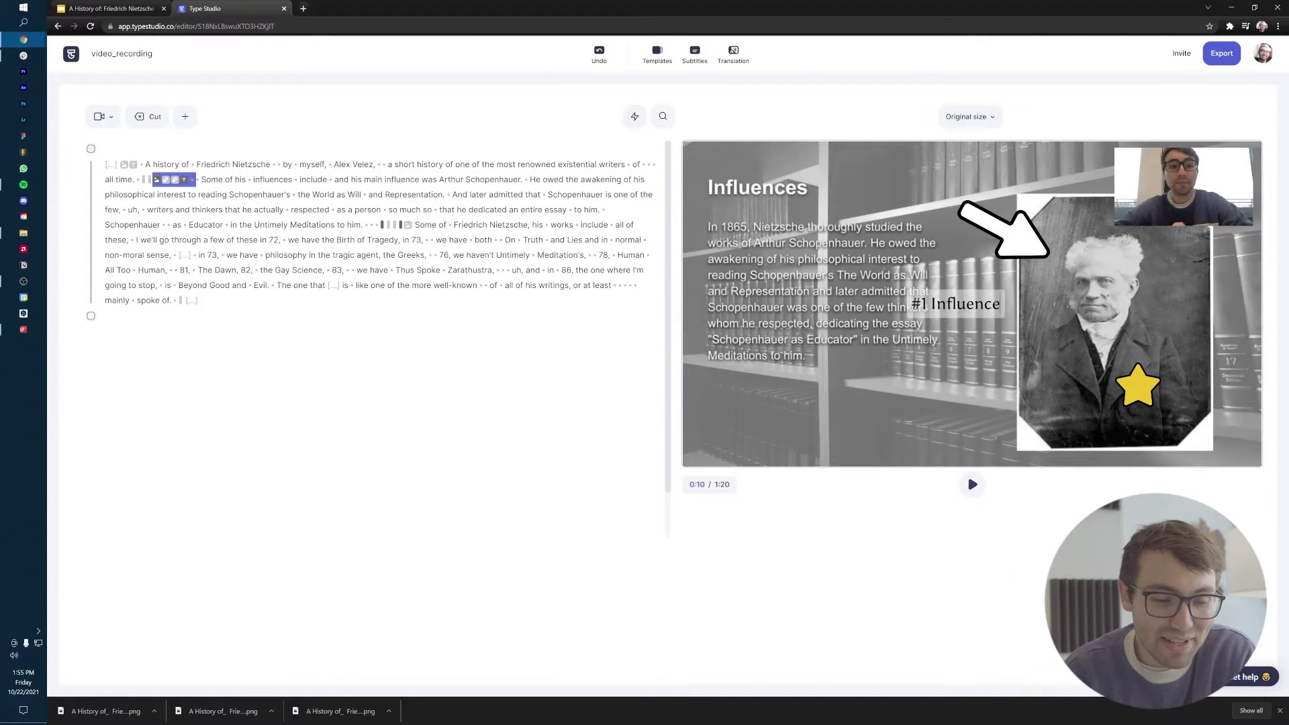
drag(960, 306, 1145, 395)
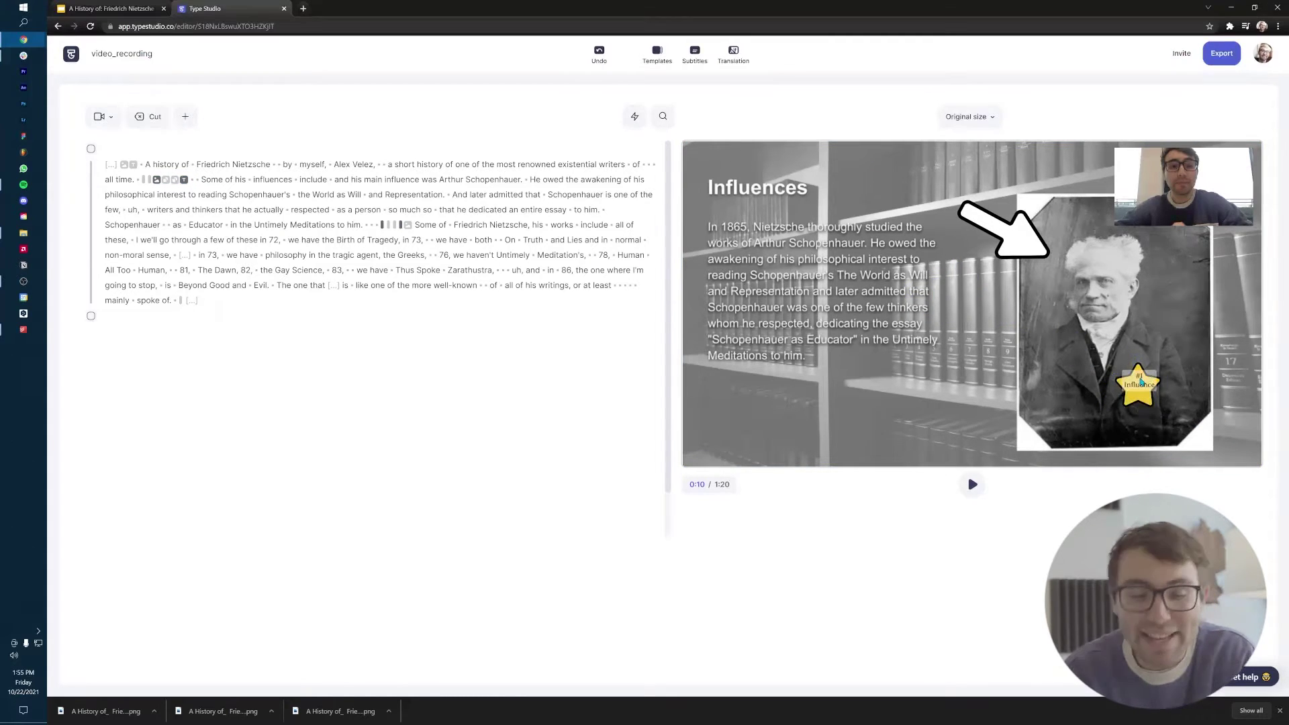
click(1145, 397)
click(1147, 390)
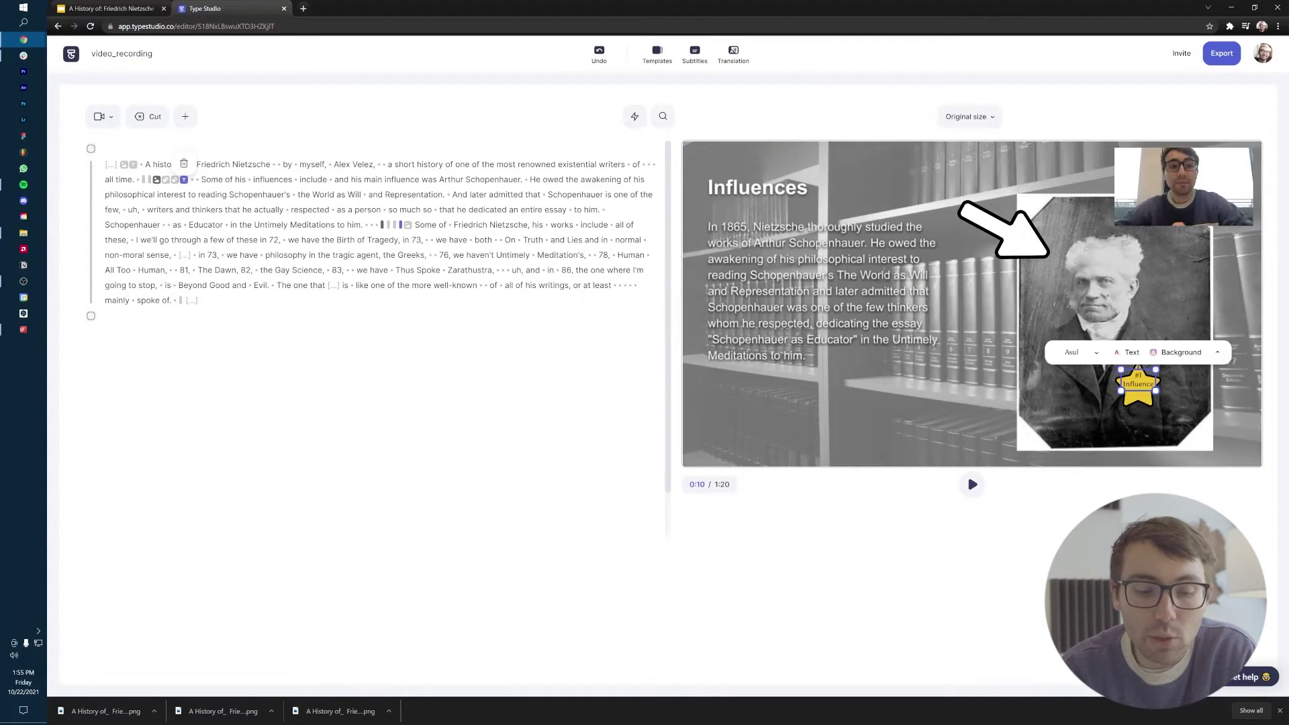
click(1148, 395)
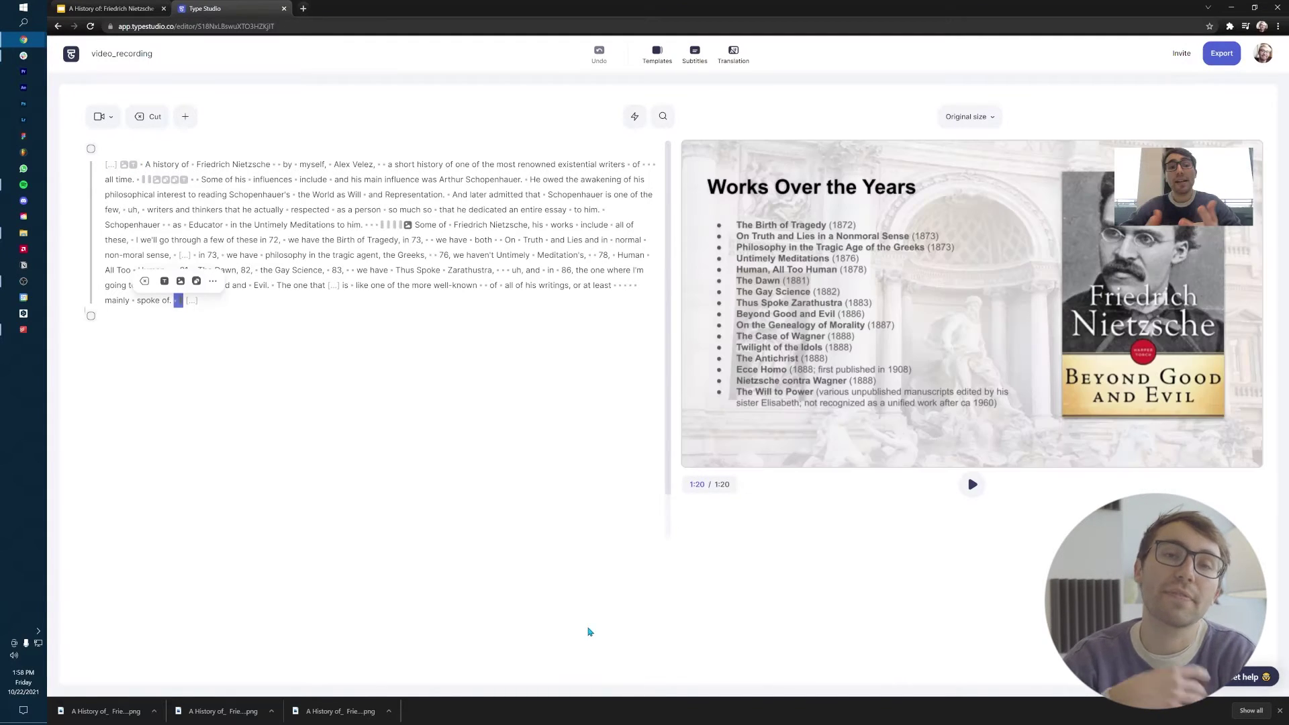
Step: Rewind to the start and switch the subtitles to Static captions showing the narration
click(133, 163)
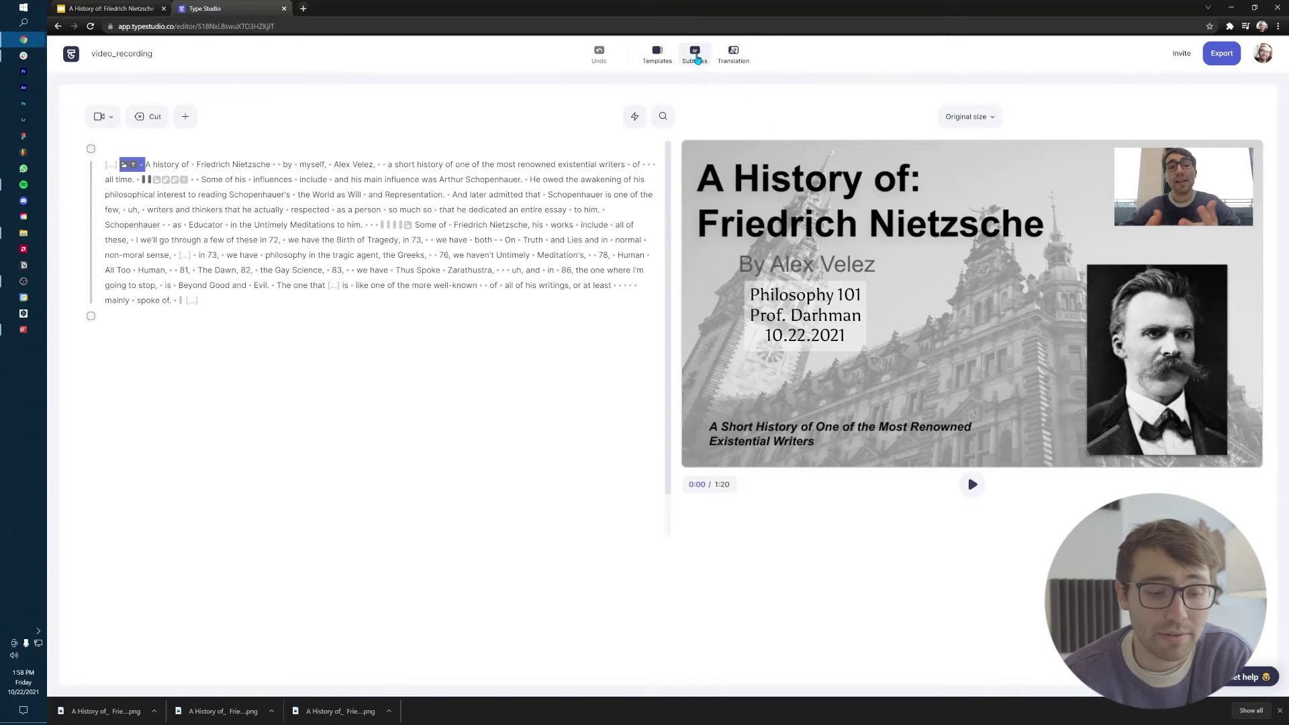
click(695, 56)
click(662, 163)
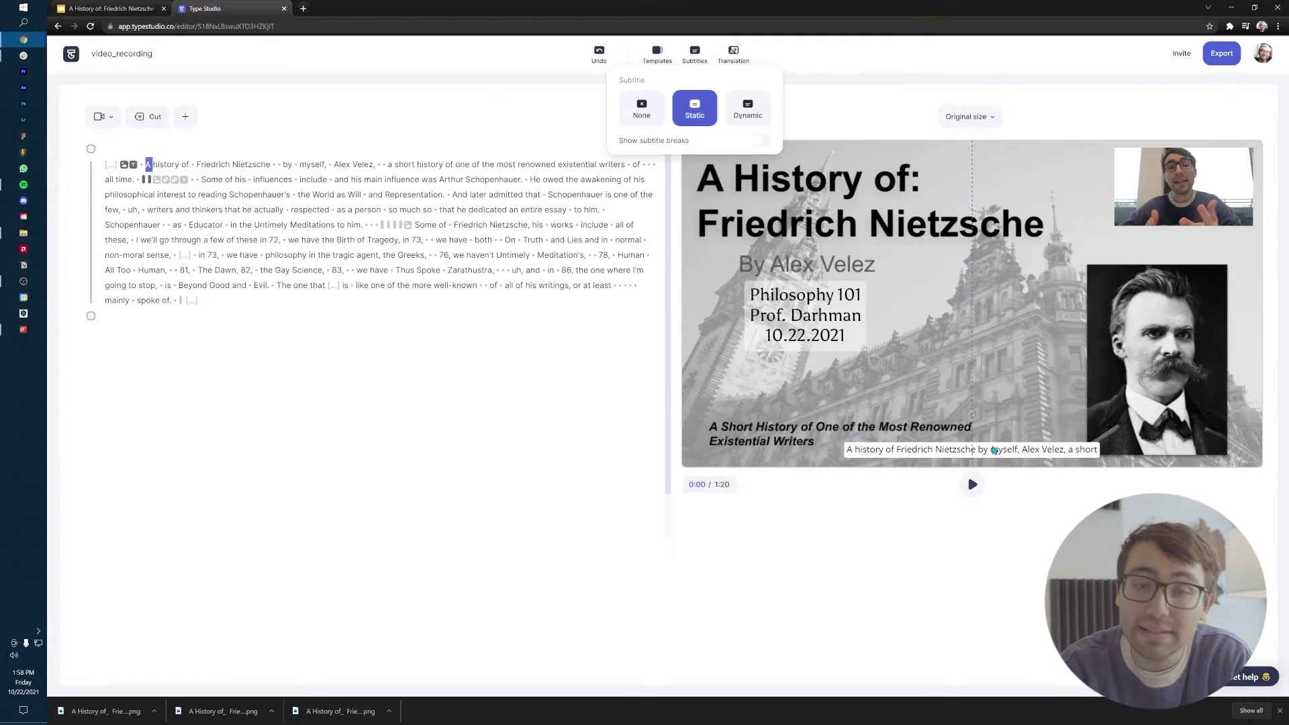
click(1048, 551)
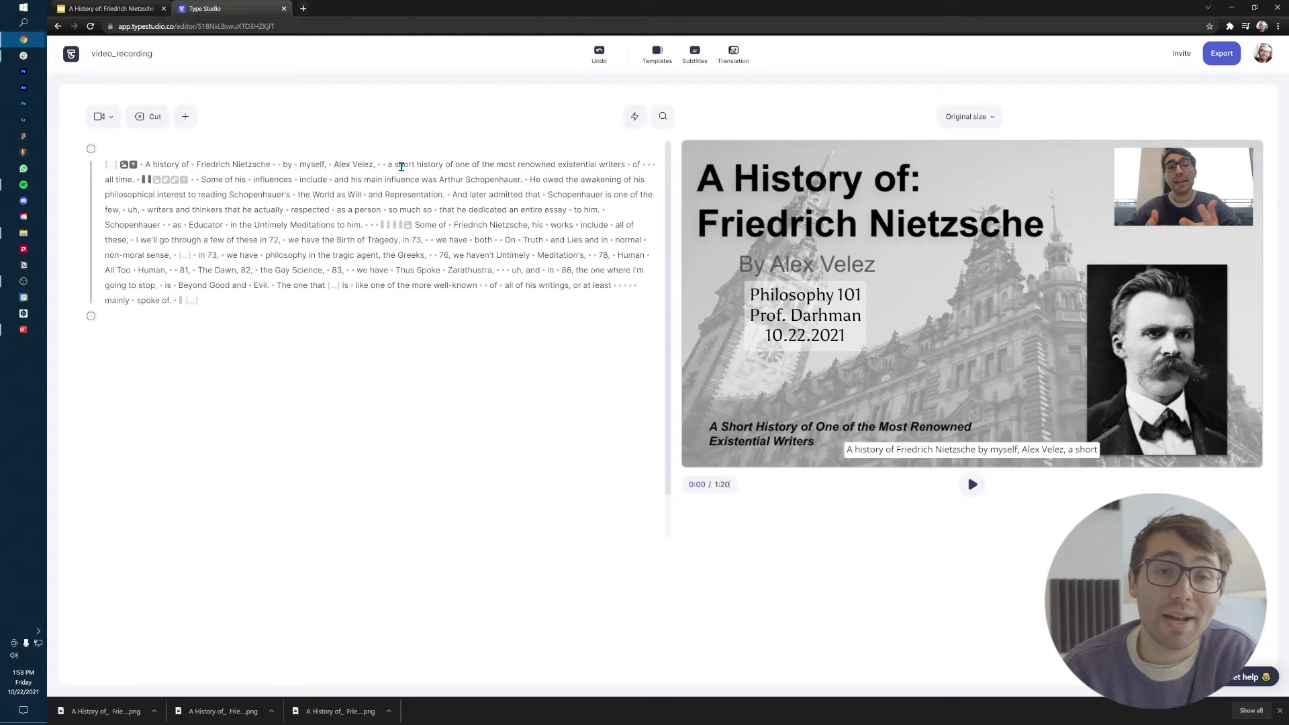
Step: Translate the transcript and captions into German
click(734, 52)
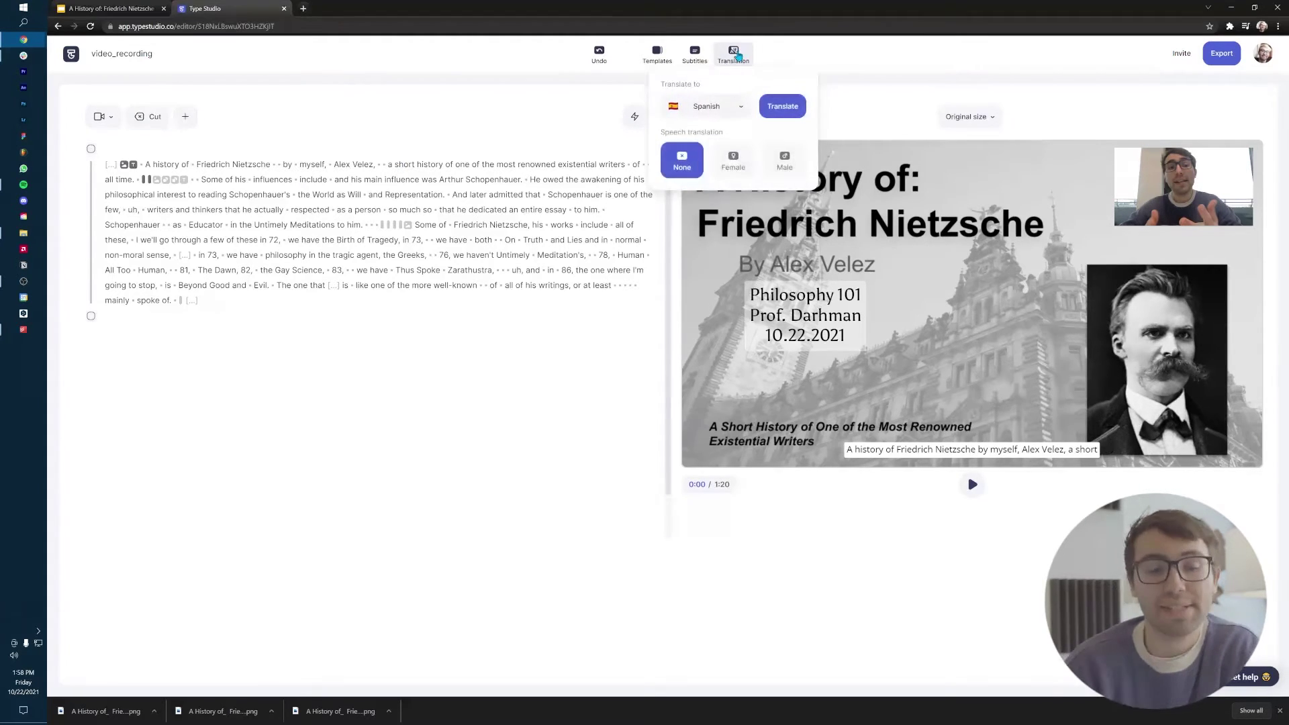
click(715, 107)
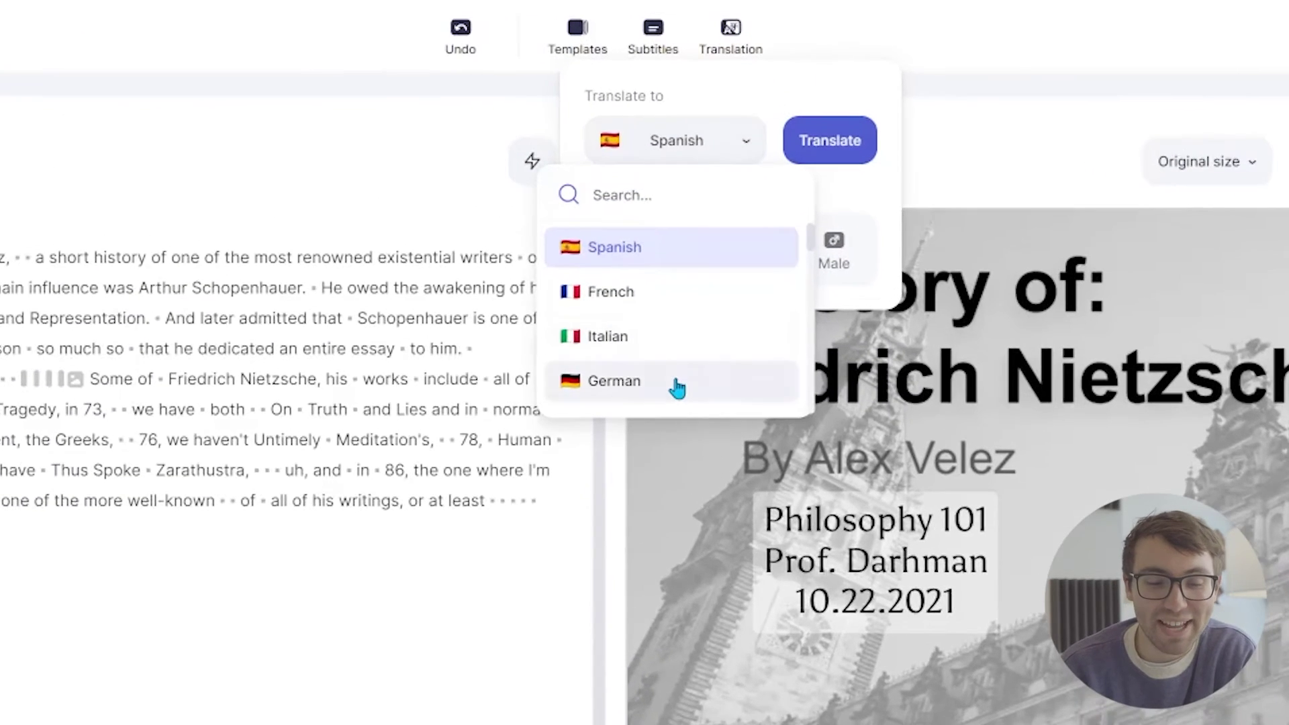
click(677, 389)
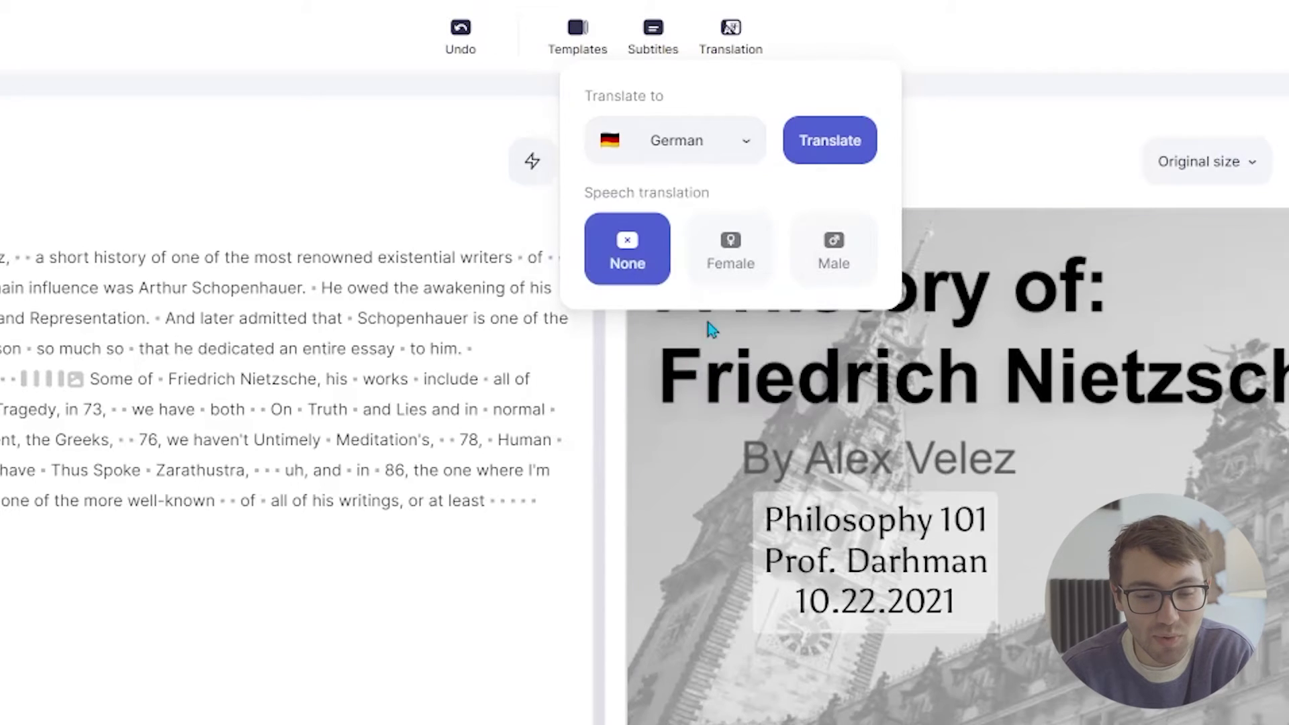
click(830, 146)
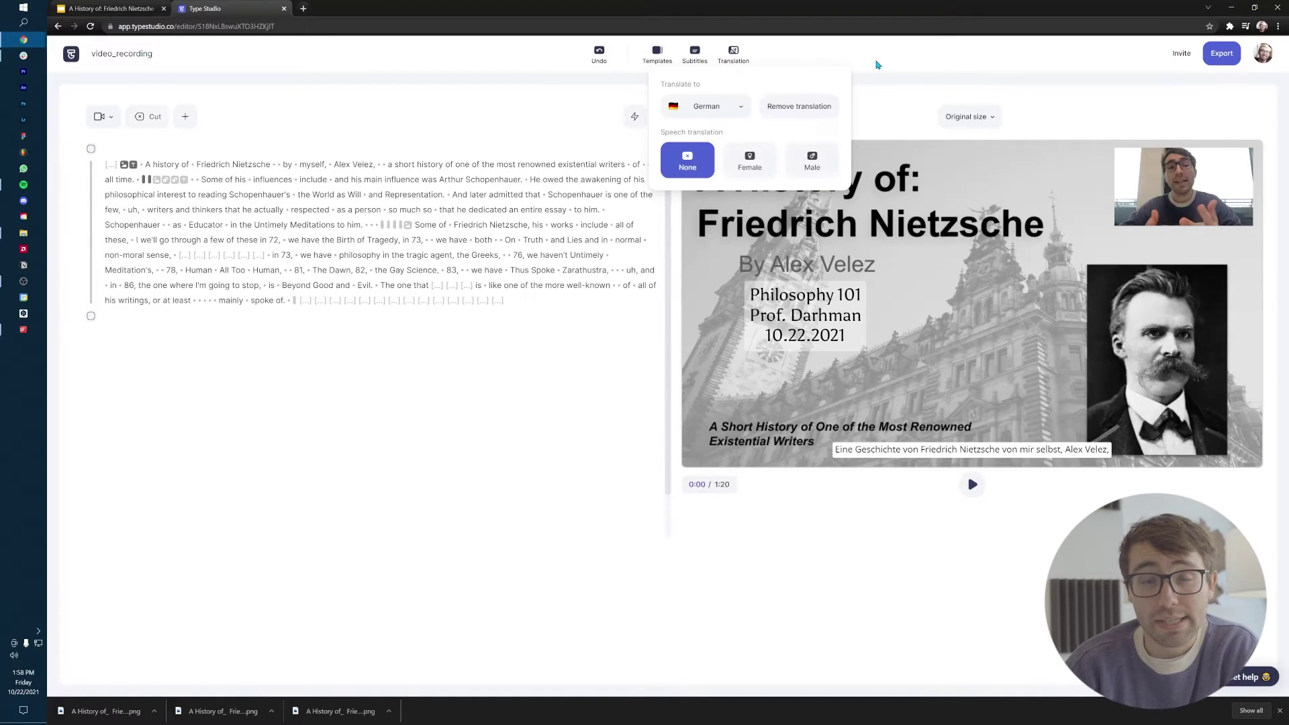
click(590, 454)
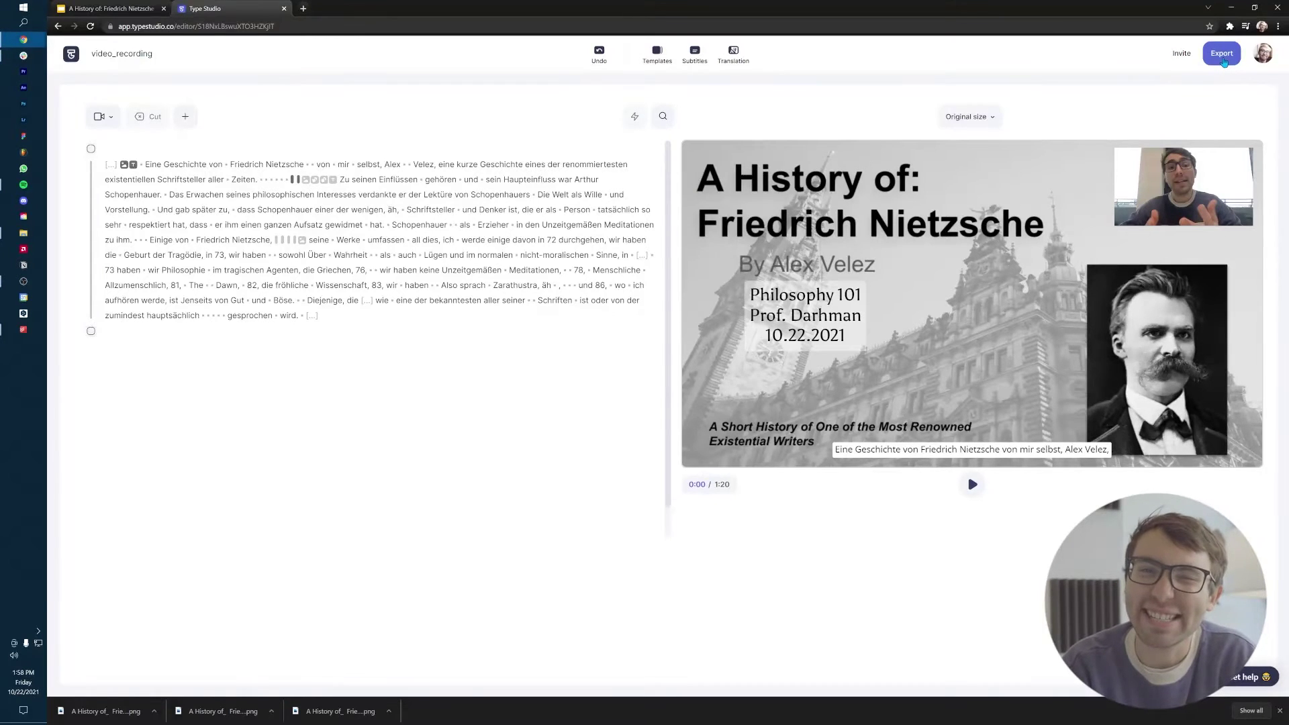
Step: Export the video as a download and download the file from its share page
click(1221, 56)
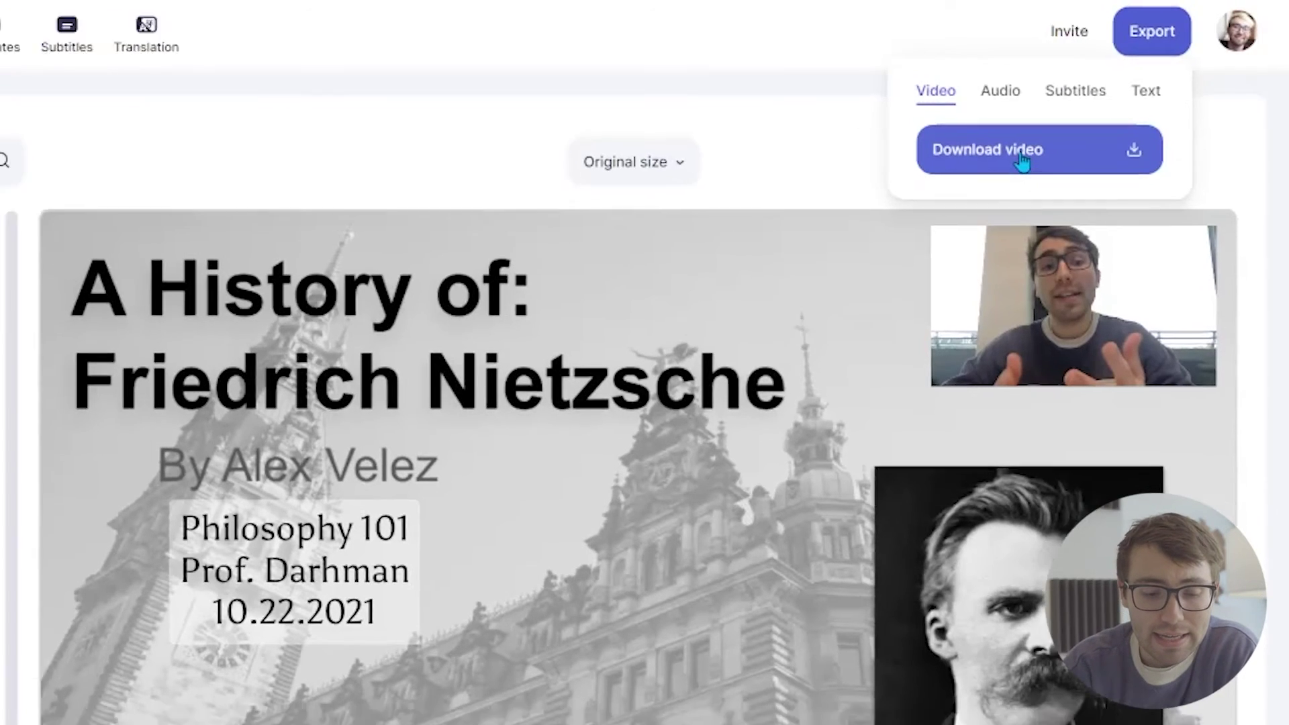
click(1013, 164)
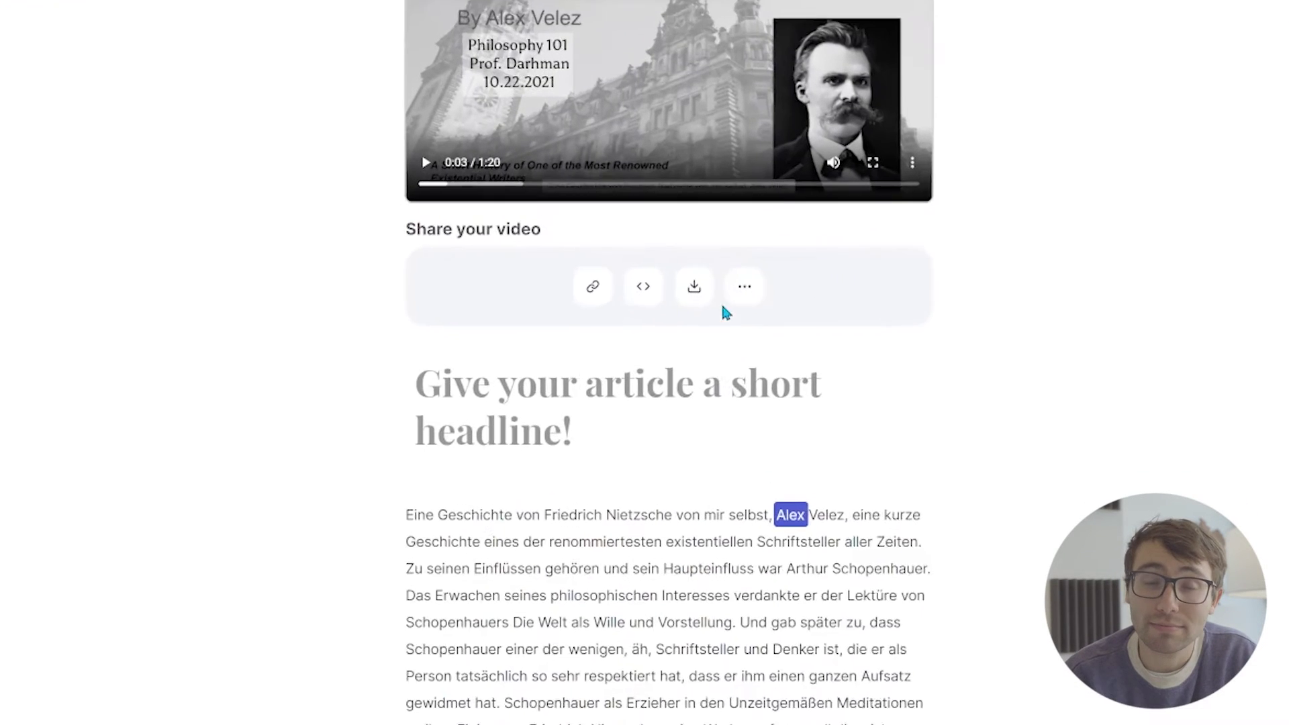
click(682, 329)
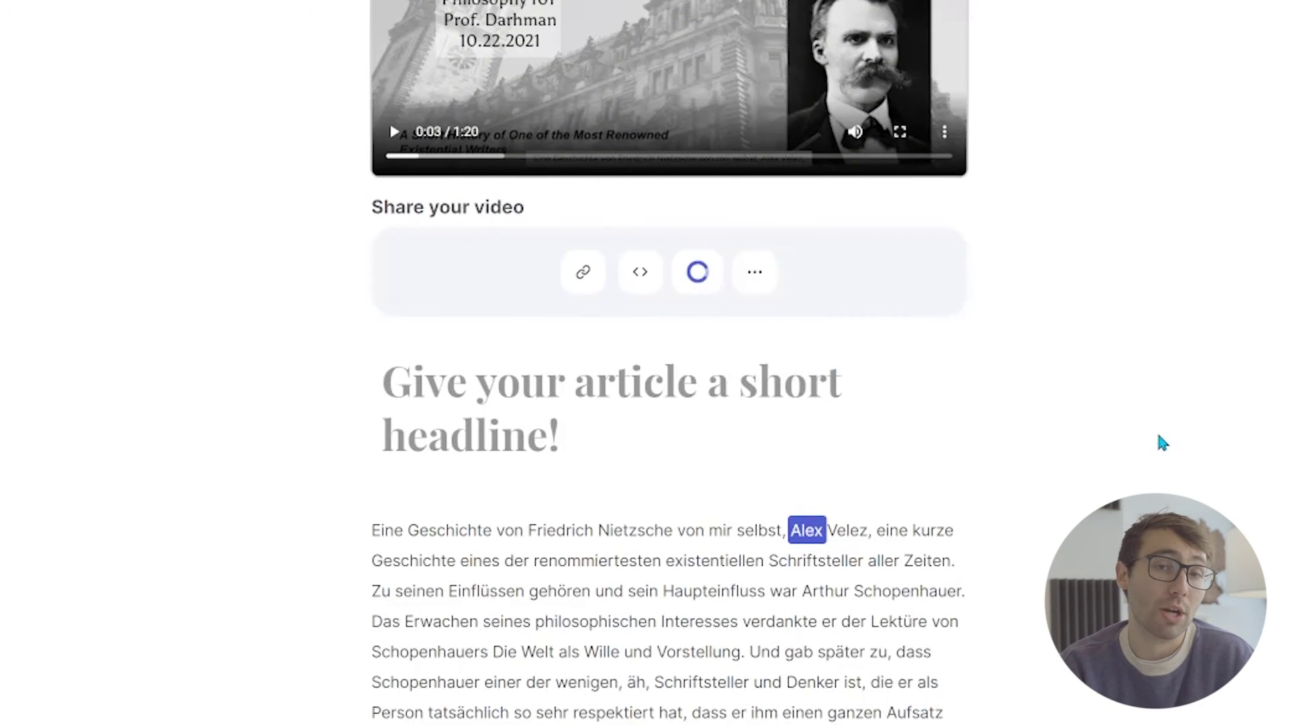